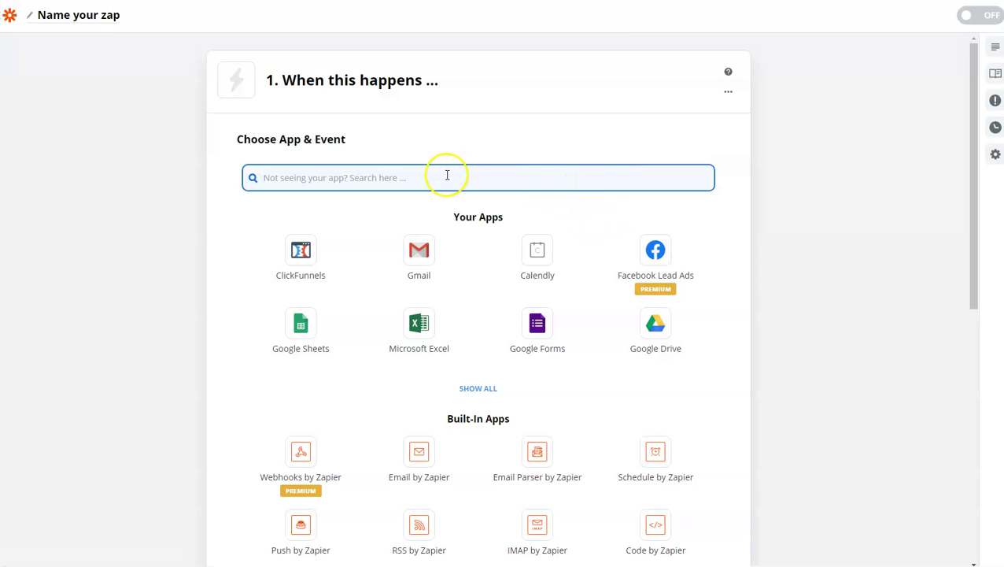
- Set the zap's trigger to the New Contact Activity event in ClickFunnels and continue to the account selection
click(299, 257)
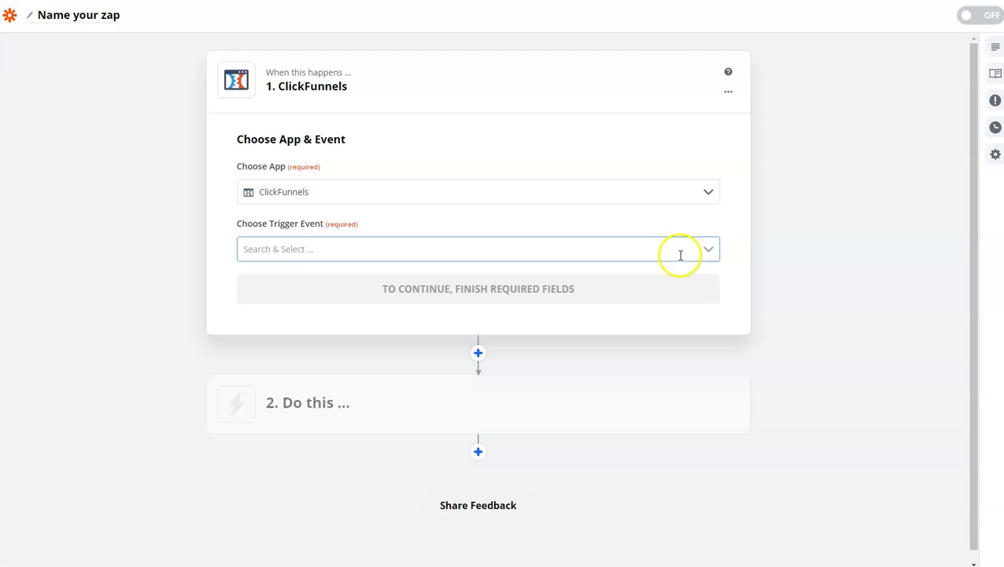
click(707, 250)
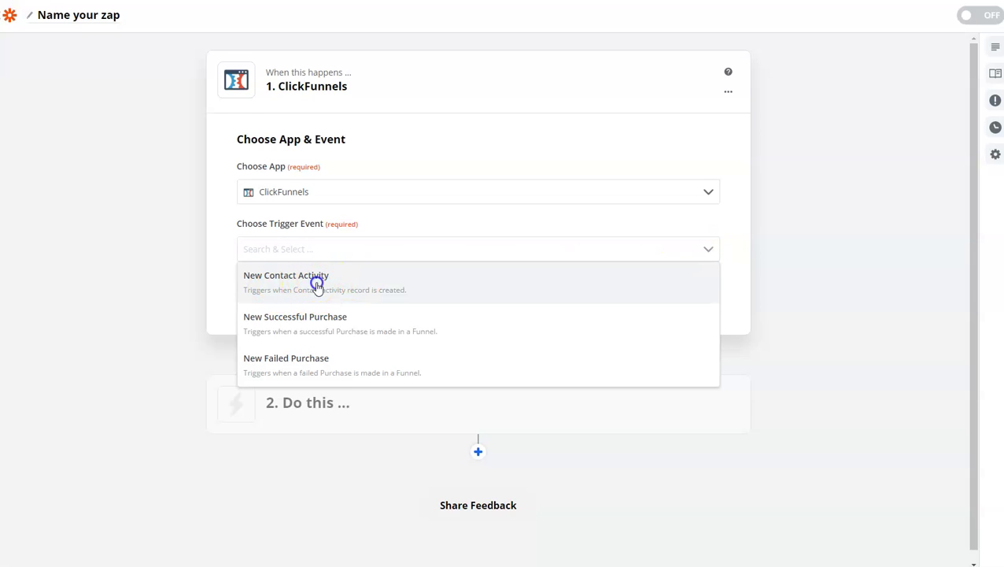
click(317, 286)
click(421, 289)
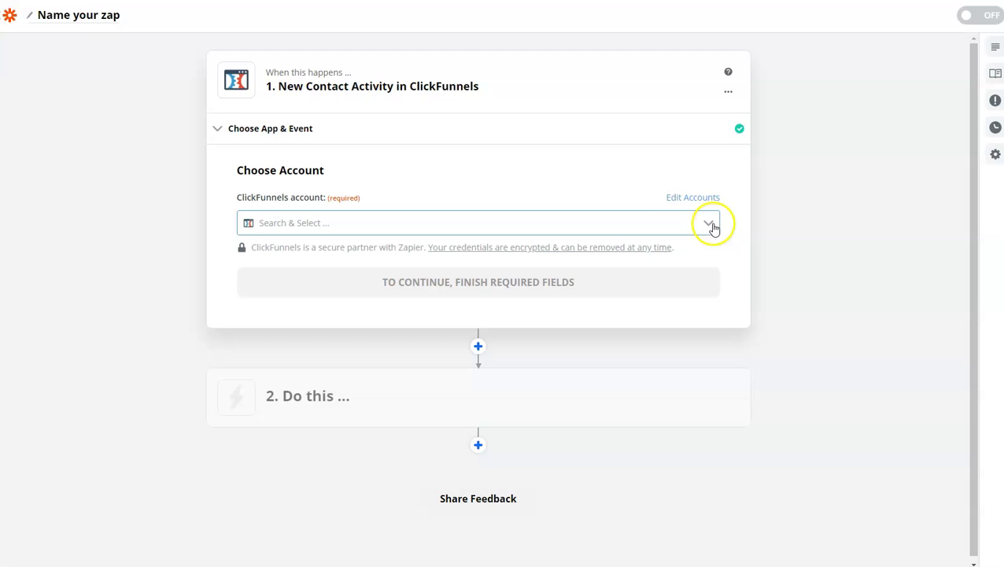
- Connect a new ClickFunnels account to the trigger instead of choosing a saved one, and continue to the contact customization
click(662, 226)
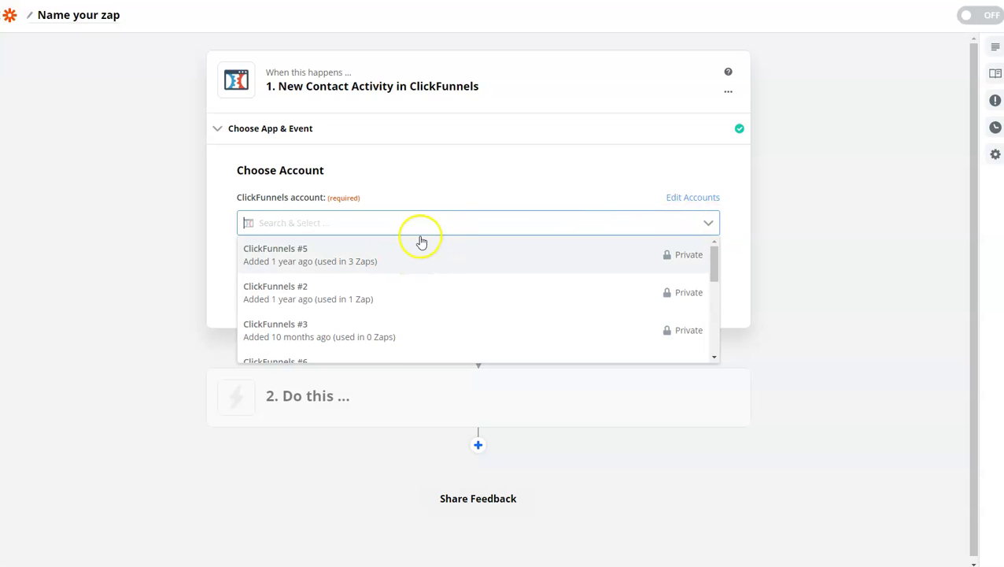
click(818, 186)
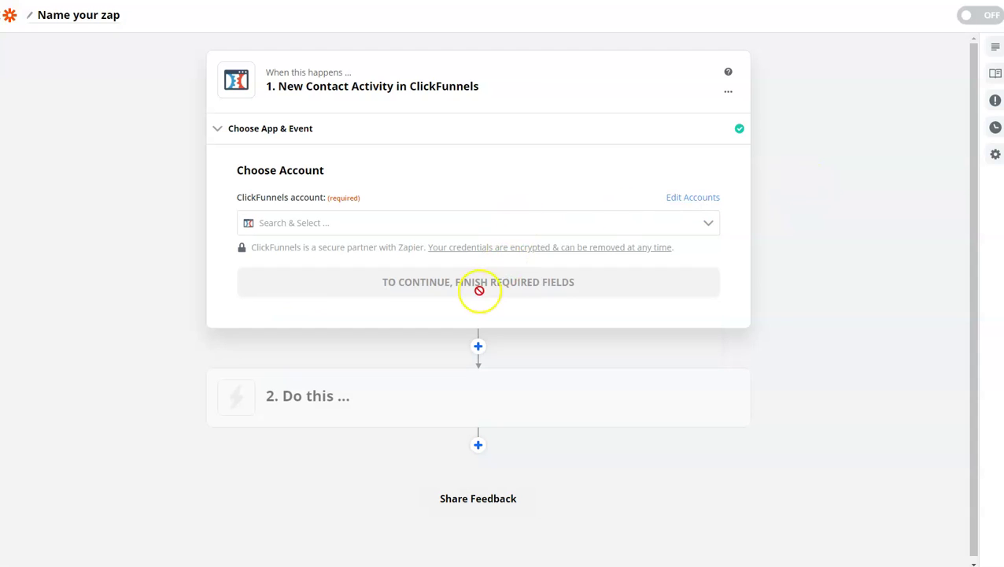
click(703, 223)
scroll(543, 283, down, 5)
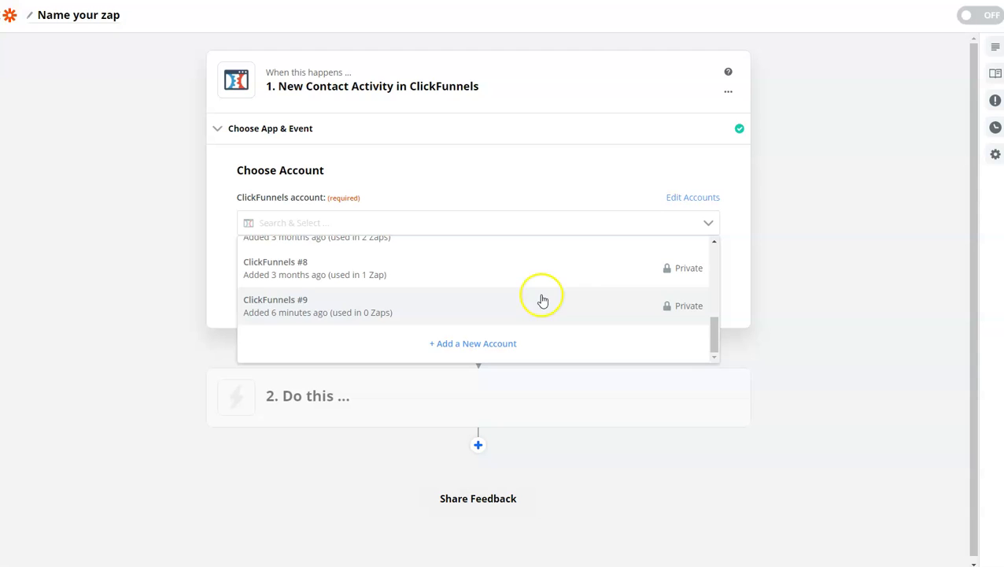
scroll(464, 318, up, 5)
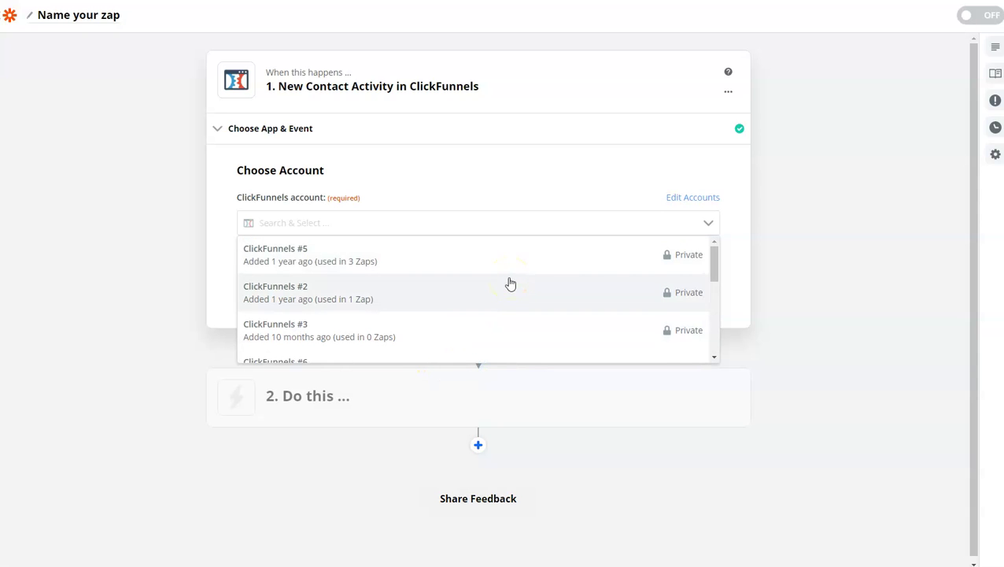
scroll(496, 315, down, 5)
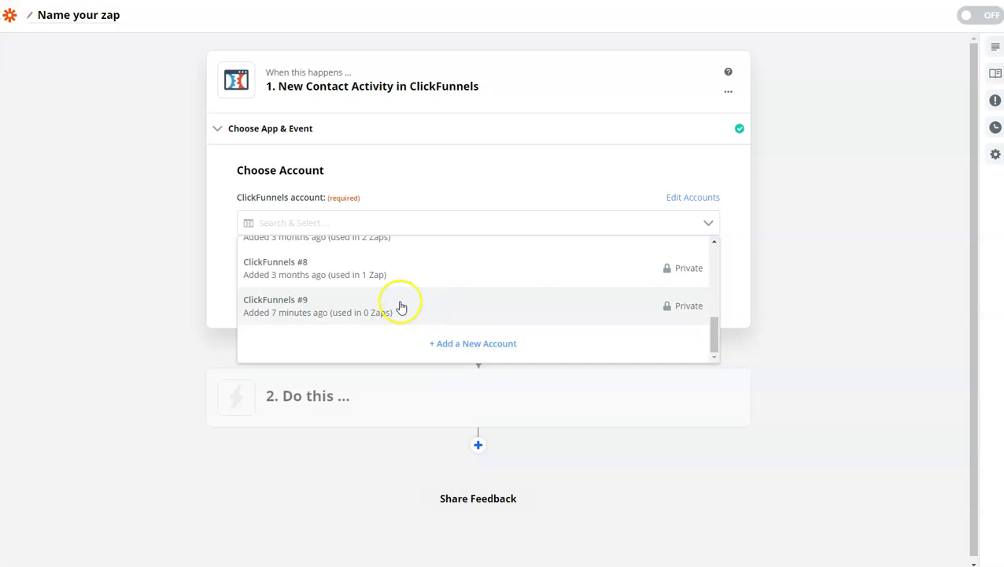
scroll(400, 306, up, 3)
scroll(409, 282, down, 3)
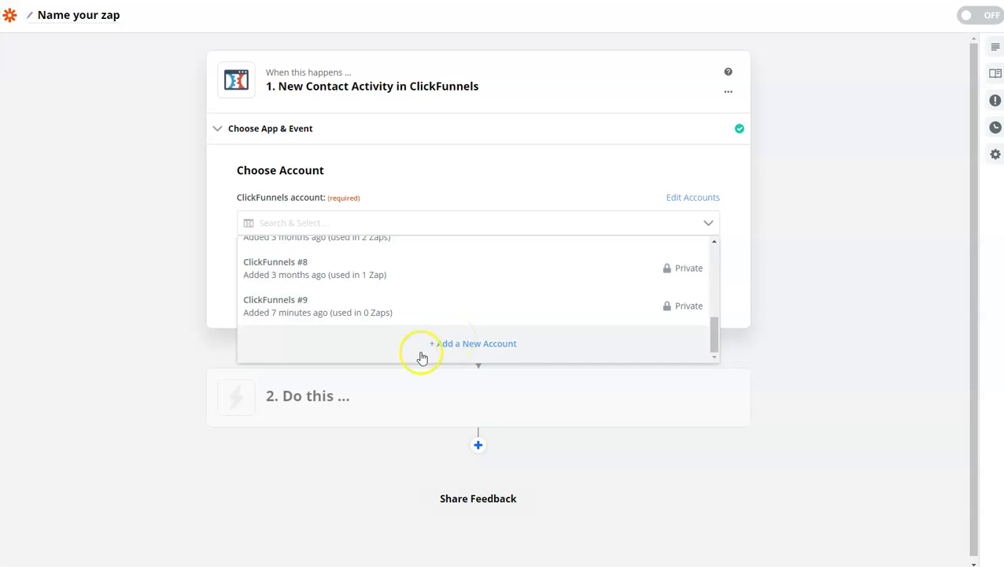
click(480, 347)
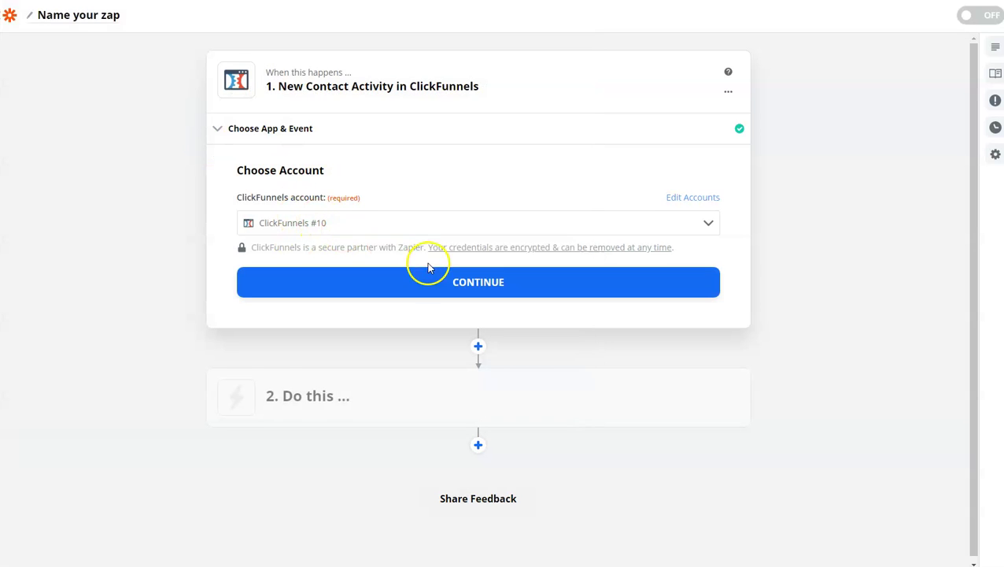
click(485, 293)
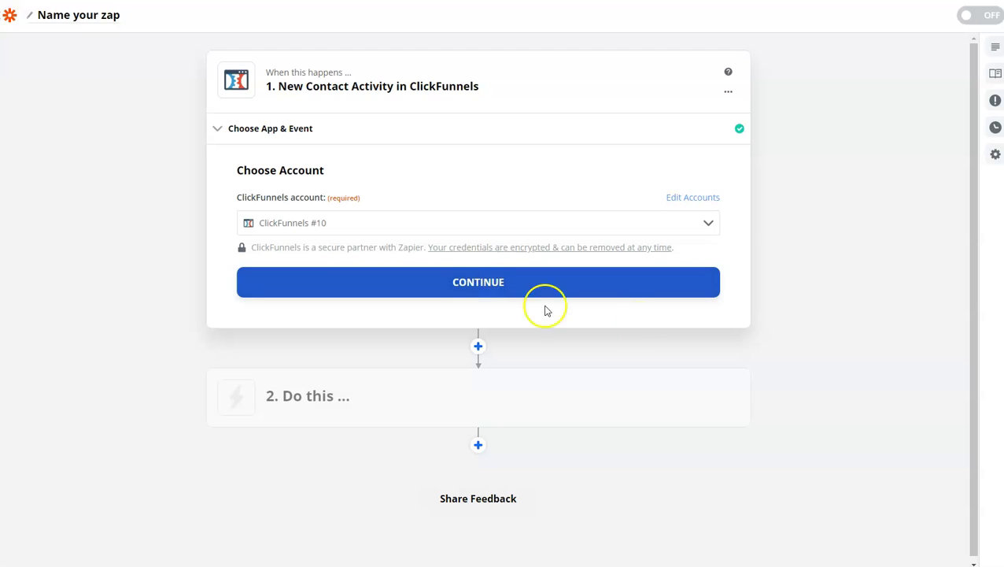
click(410, 308)
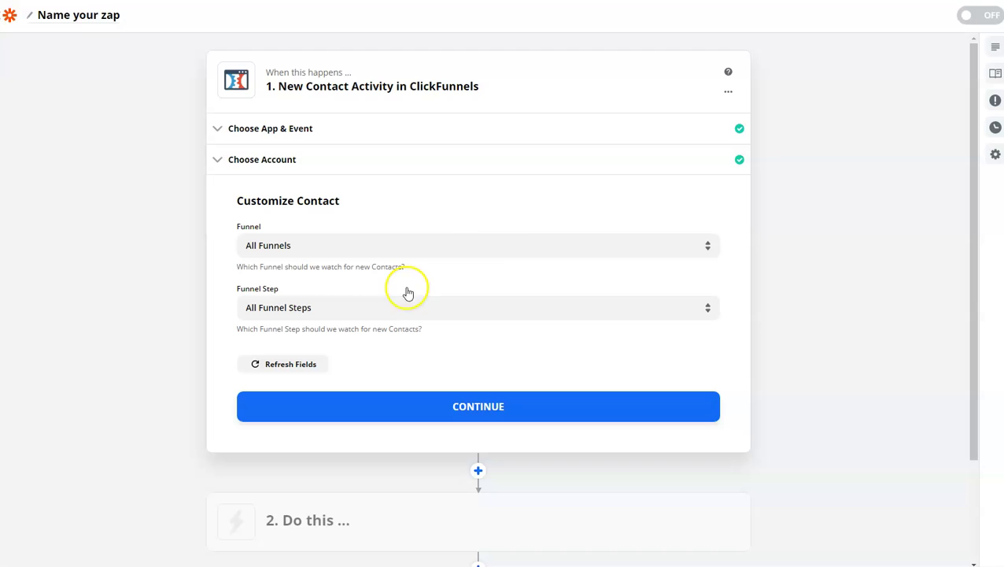
- Search the available funnels for "sales" and choose the funnel named sales as the one to watch for new contacts
click(532, 244)
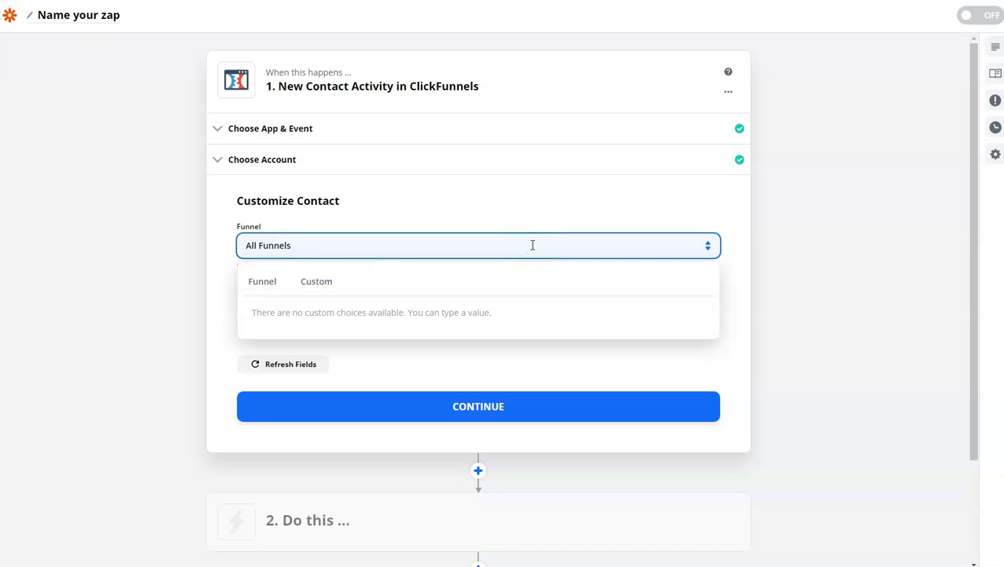
click(259, 283)
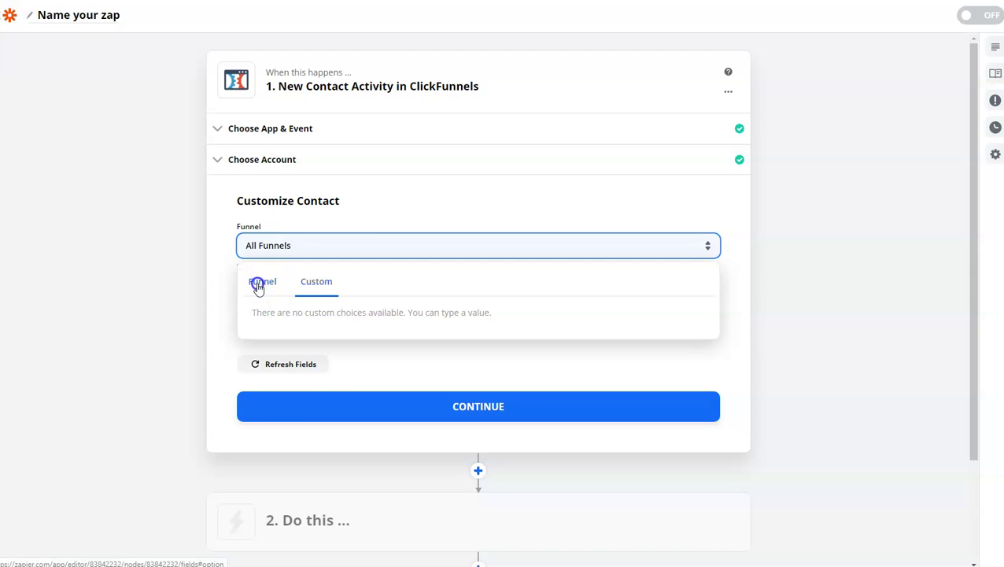
click(280, 317)
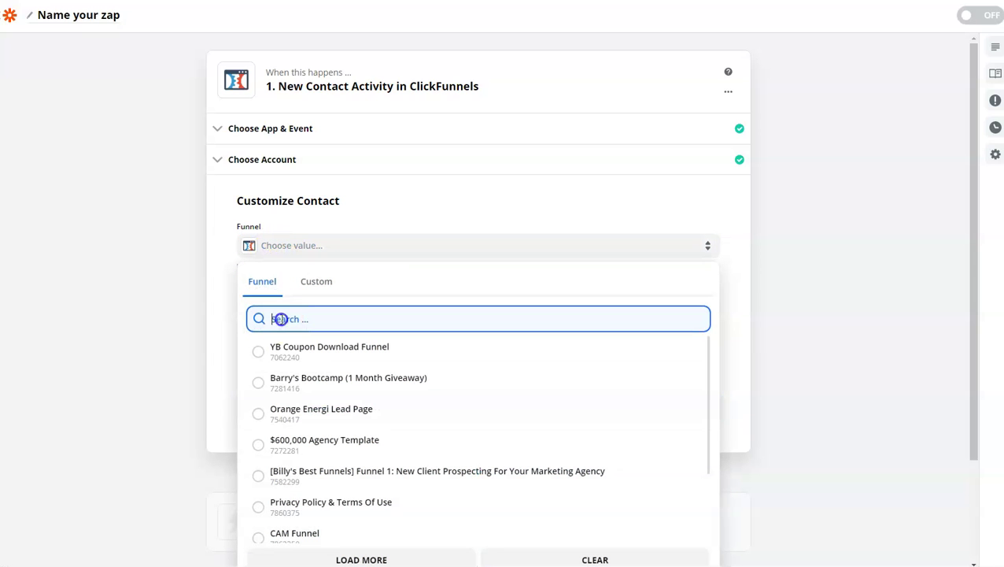
text(sales)
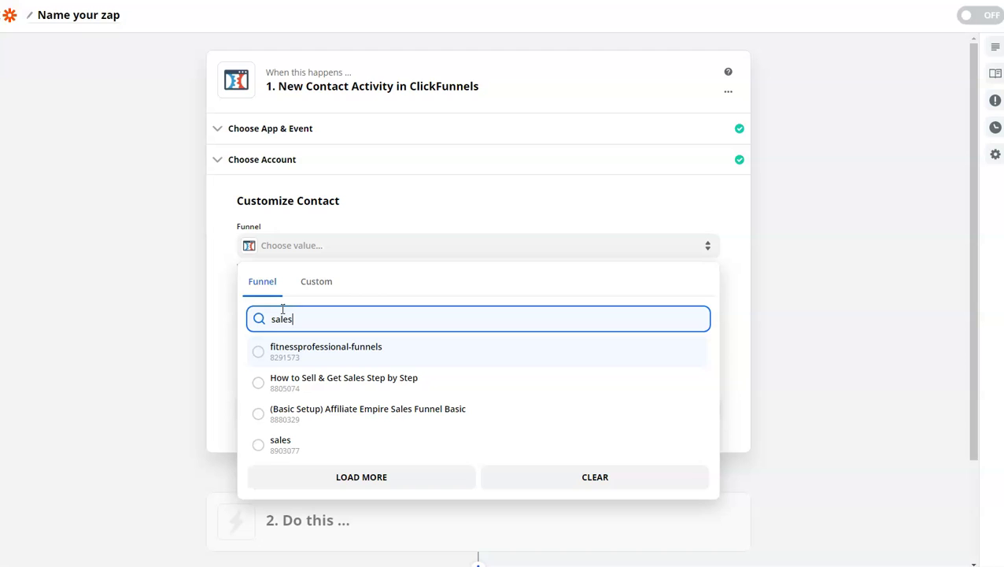
click(302, 443)
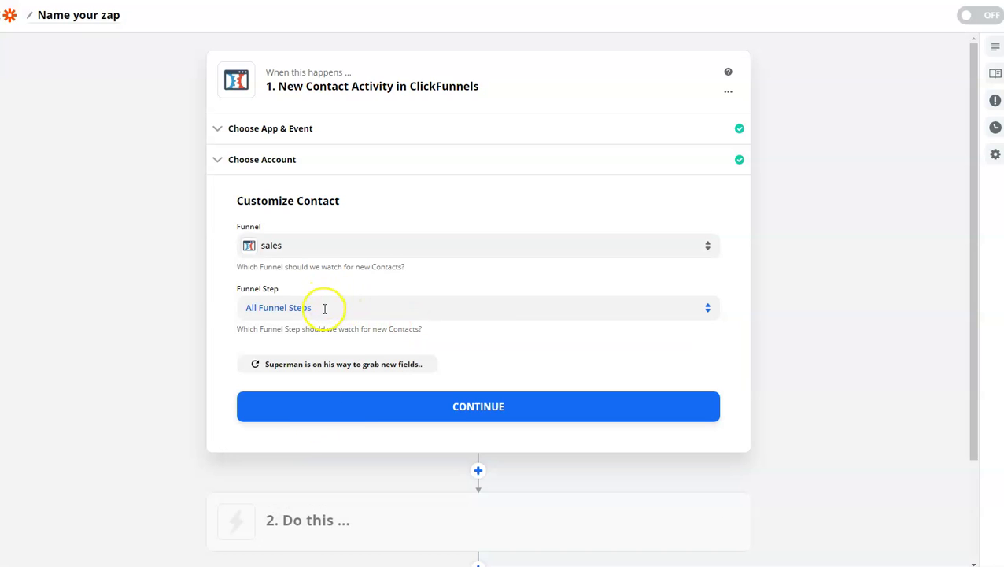
- Set the trigger's funnel step to Squeeze Page and finish editing the trigger without testing its data
click(325, 309)
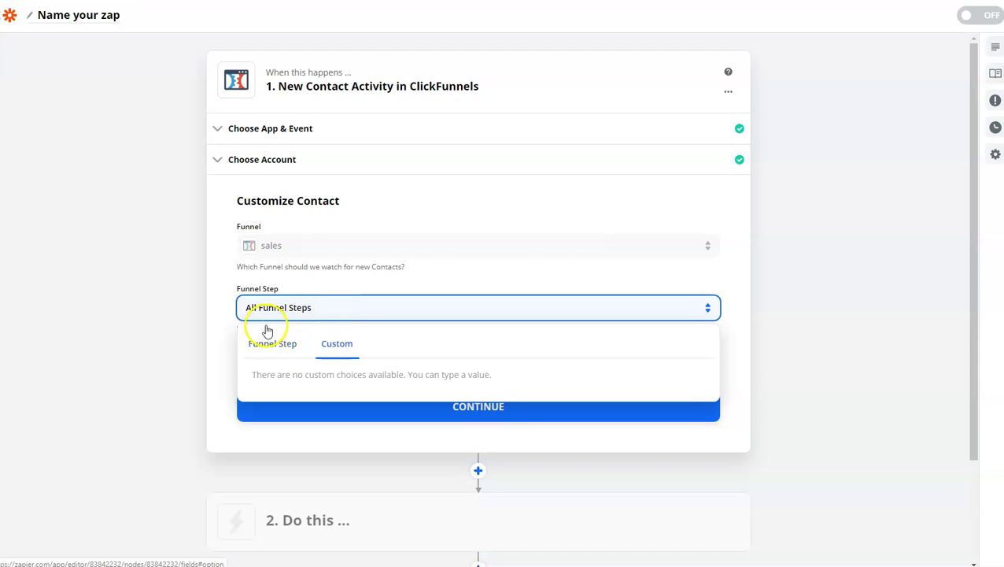
click(275, 348)
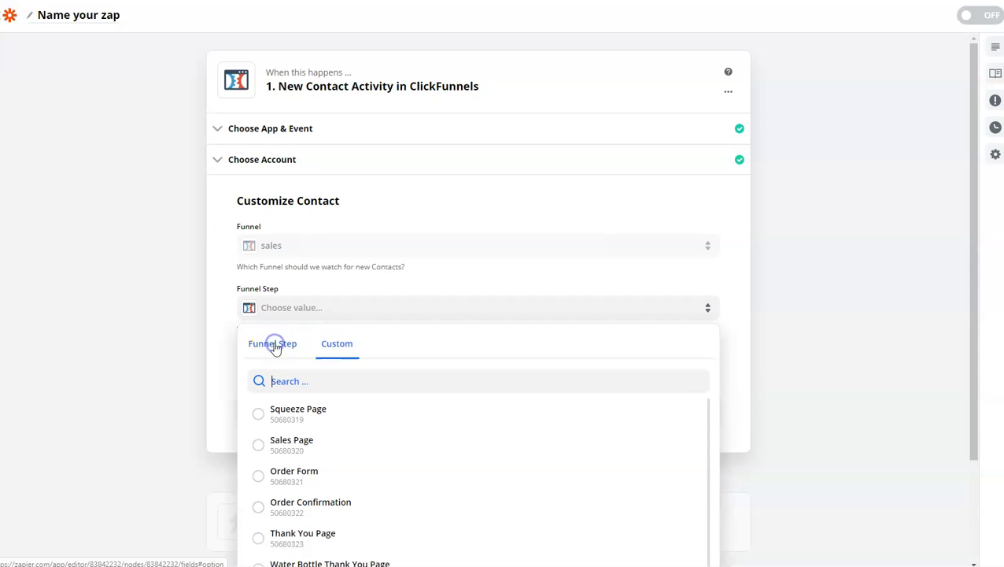
click(293, 417)
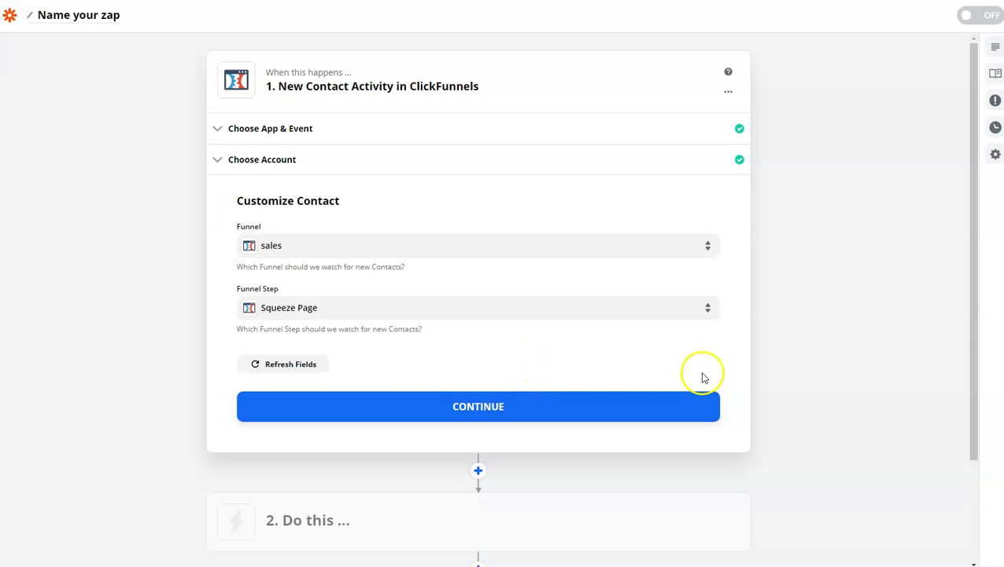
click(497, 399)
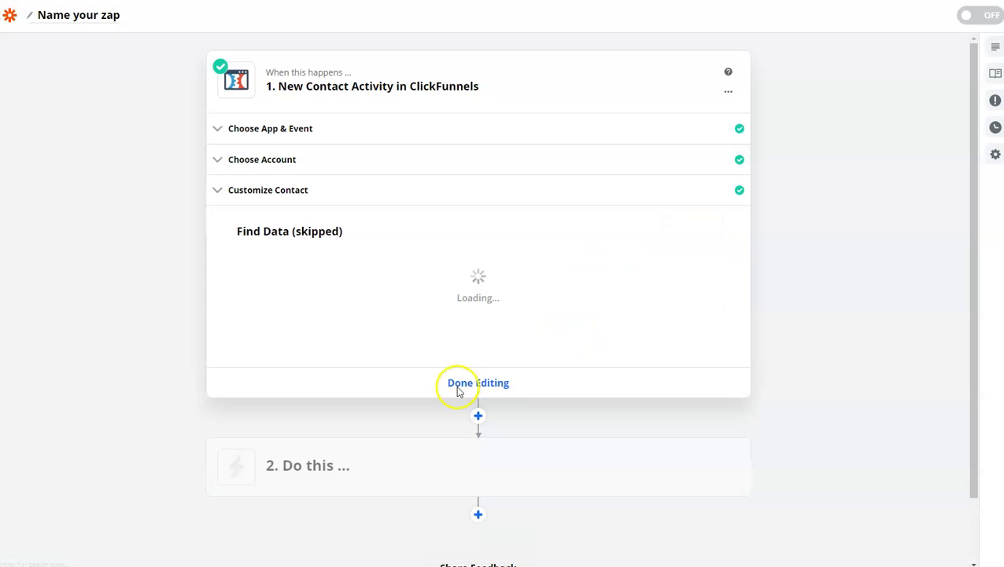
click(459, 386)
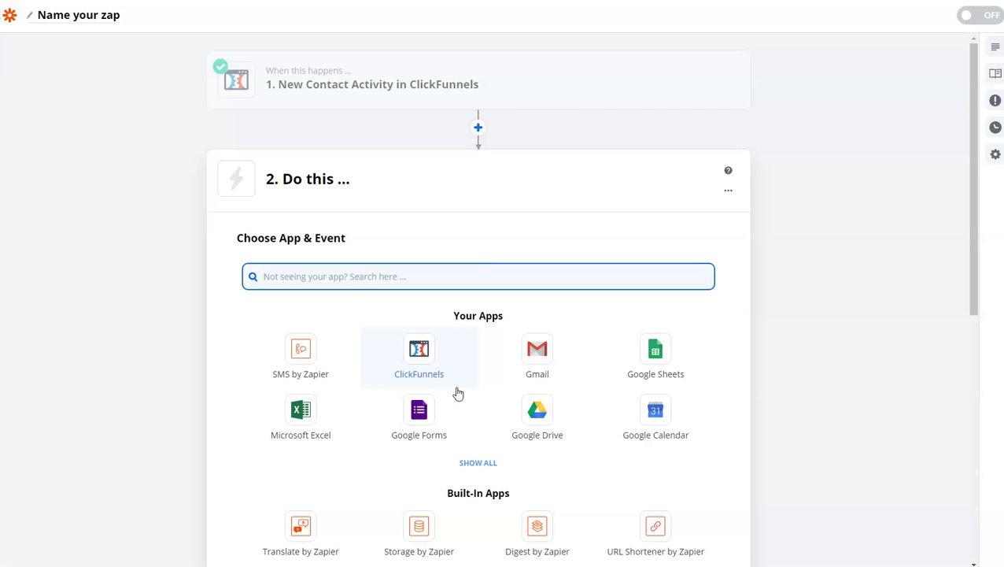
- Choose SMS by Zapier with the Send SMS event as the zap's action and continue to the account selection
click(308, 354)
click(312, 373)
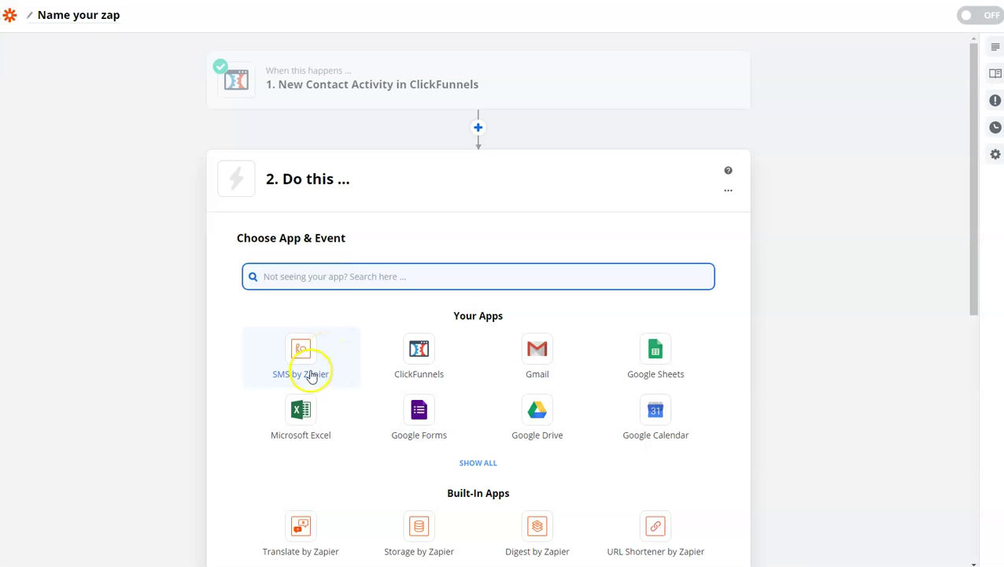
click(305, 353)
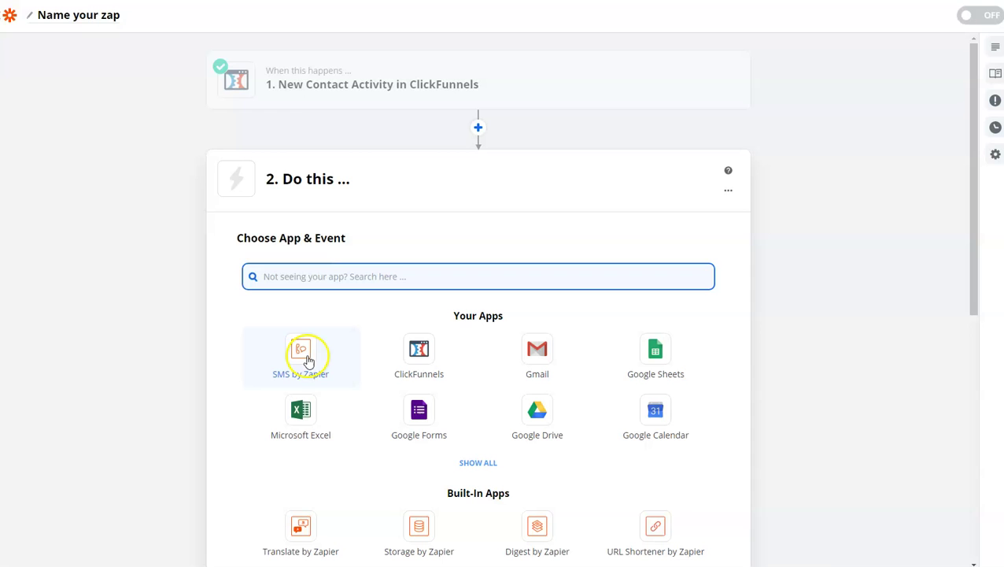
click(336, 390)
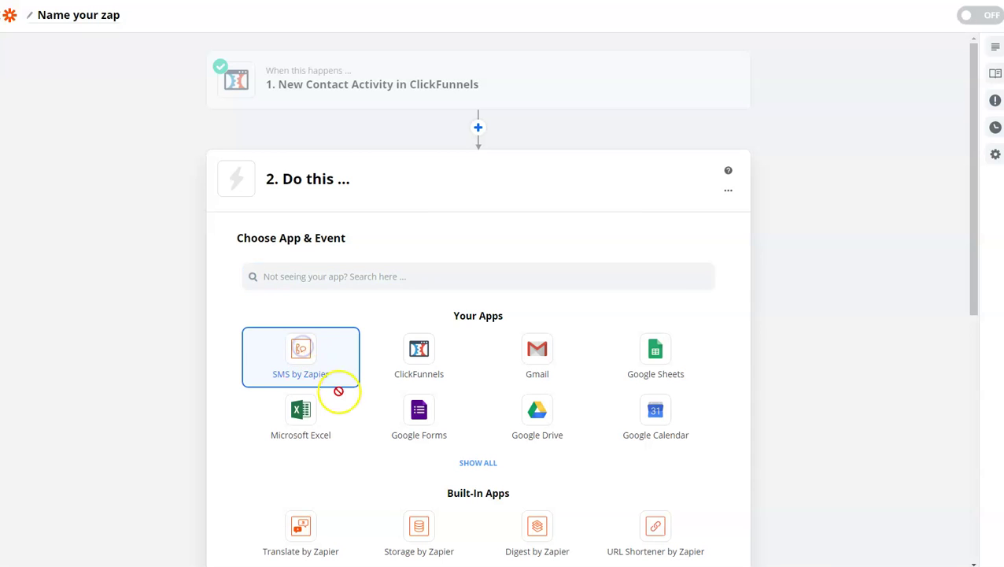
click(391, 384)
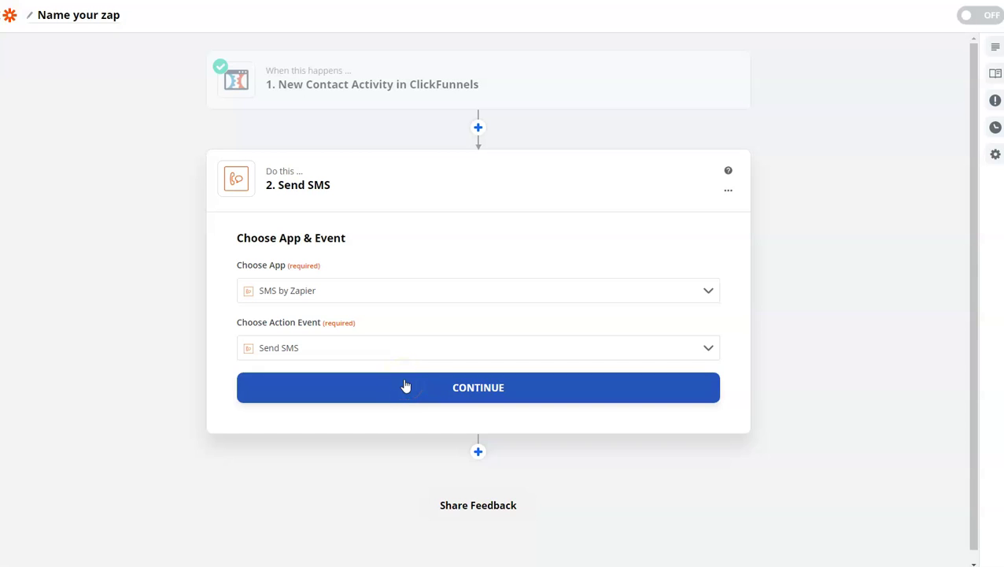
click(406, 386)
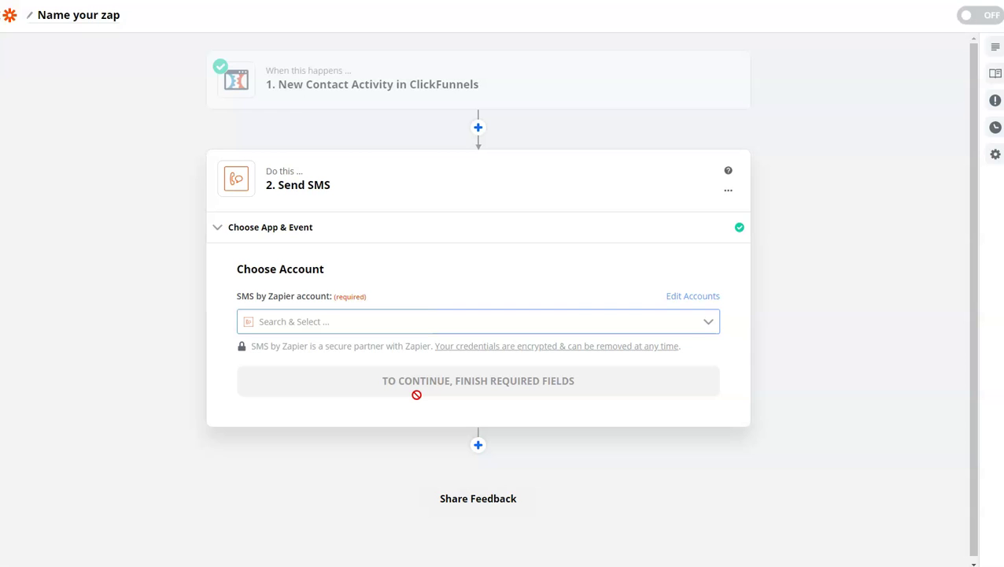
- Start adding a new SMS by Zapier account for the action and bring its connection window fully into view
click(491, 323)
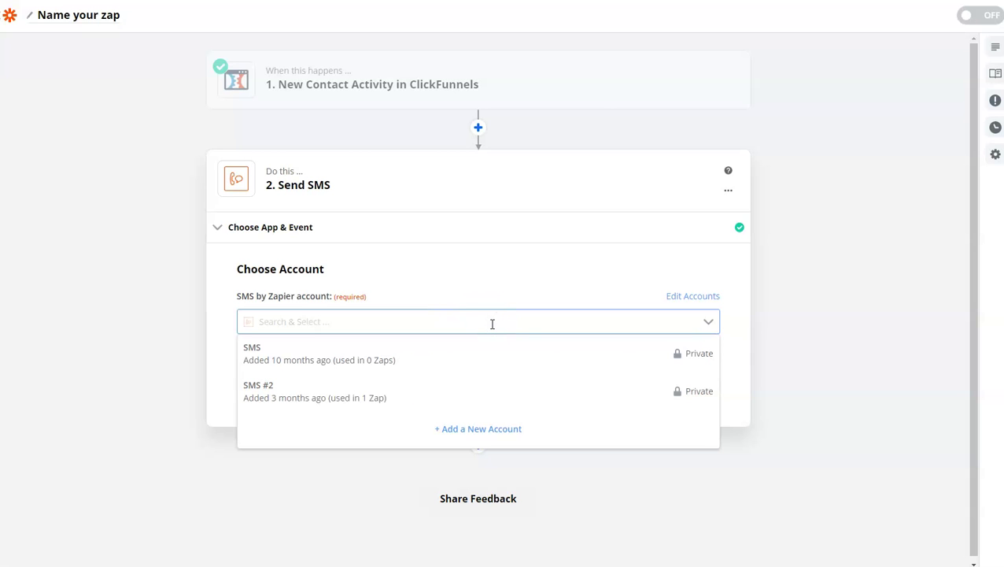
click(482, 430)
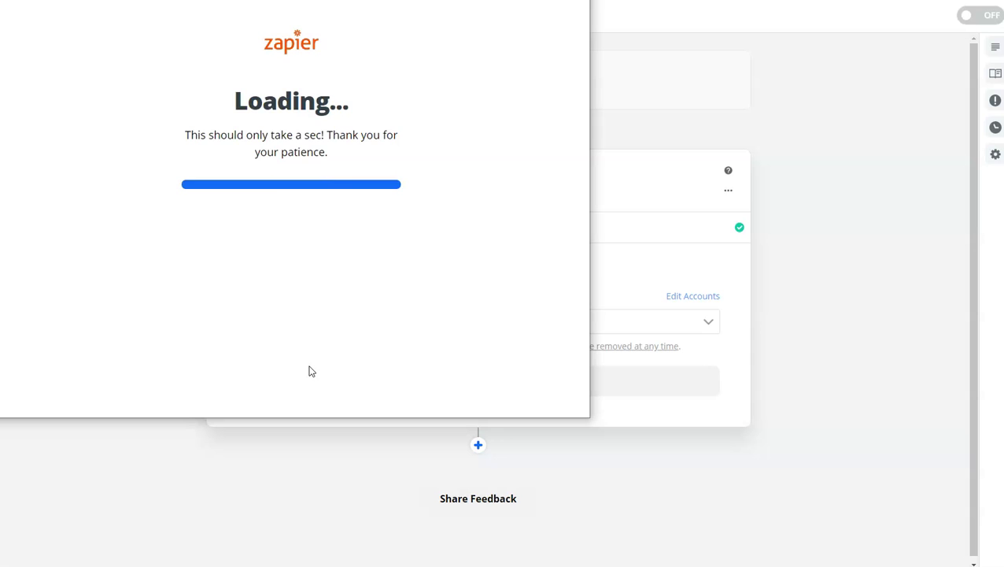
click(307, 367)
drag(315, 1, 471, 33)
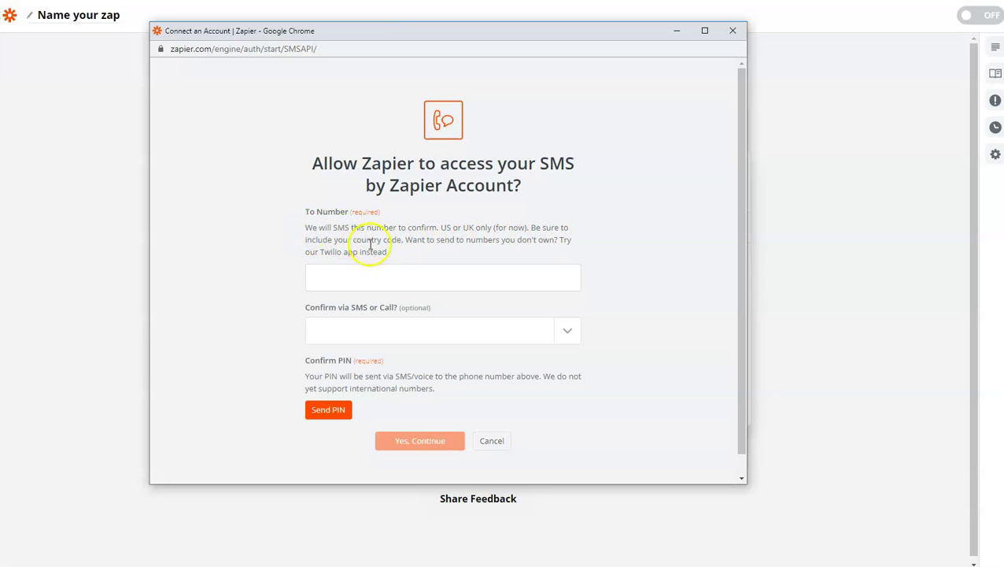
- Fill in the recipient phone number field and set the confirmation method to Sms for the new SMS account
click(437, 271)
click(426, 275)
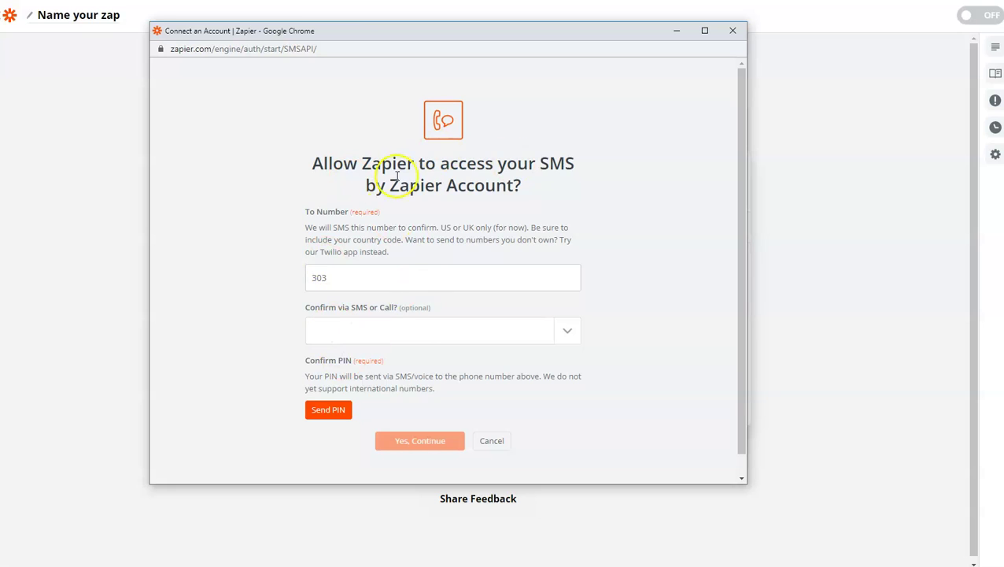
click(334, 330)
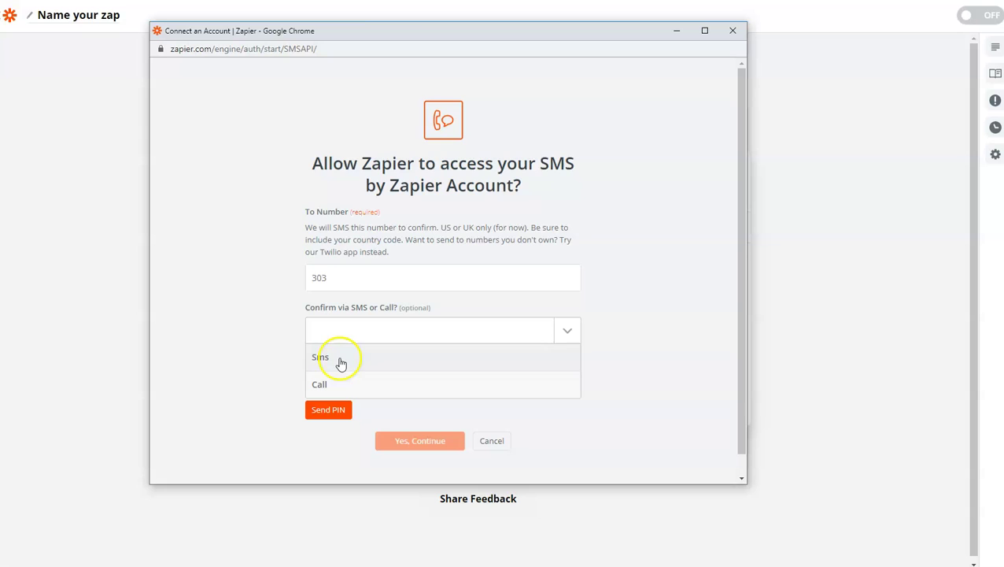
click(338, 357)
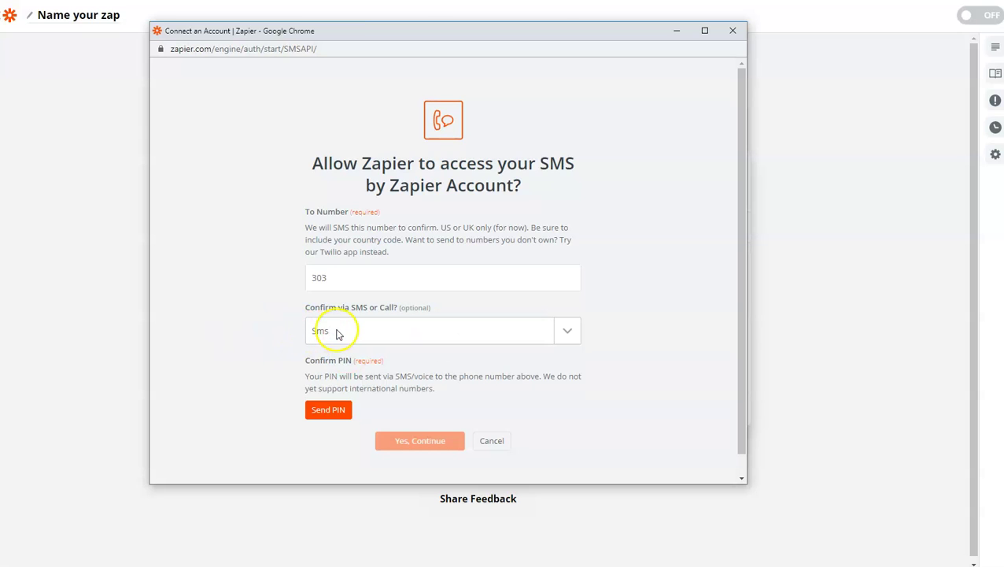
click(359, 332)
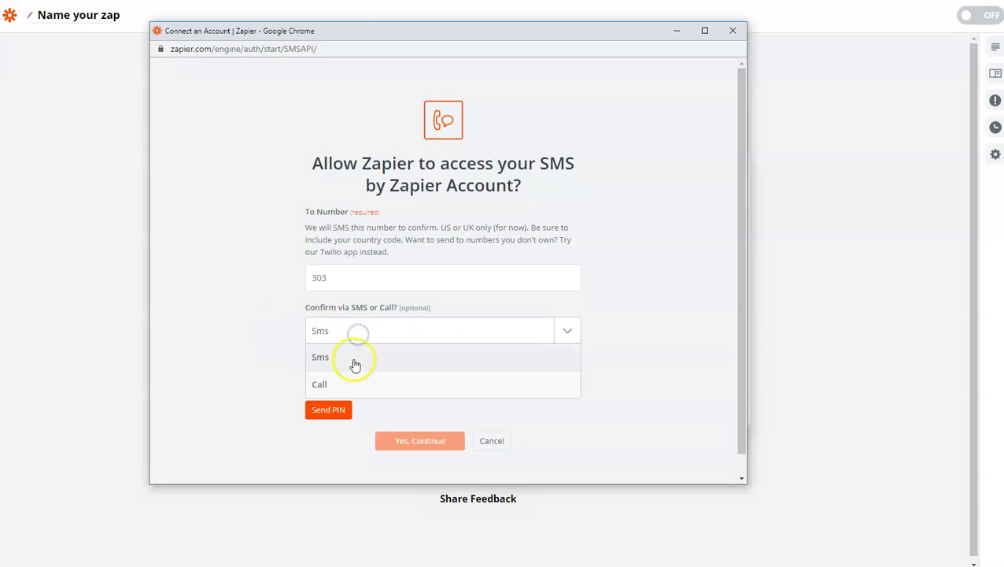
click(239, 358)
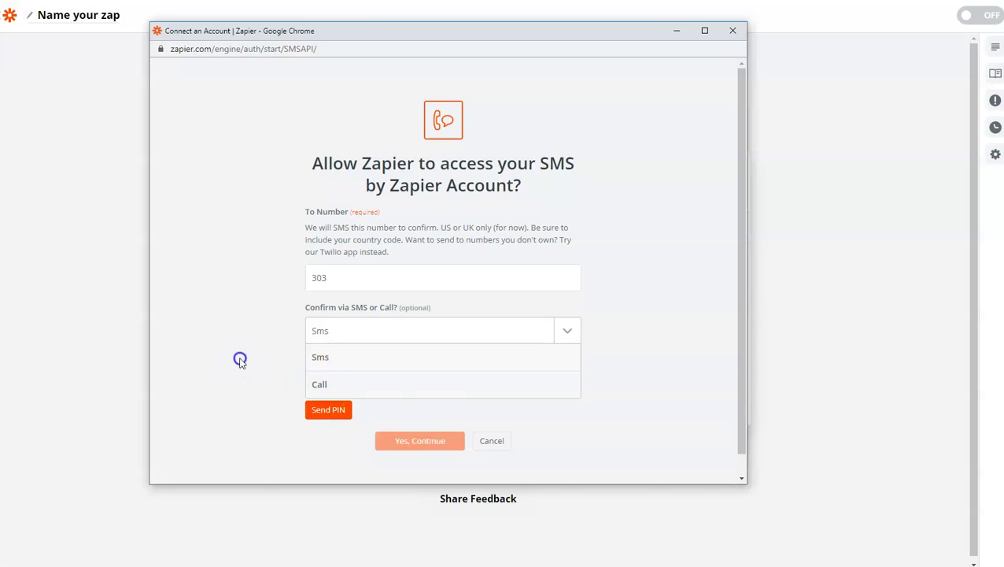
- Request the confirmation PIN for the new SMS account and cancel the account connection
click(334, 417)
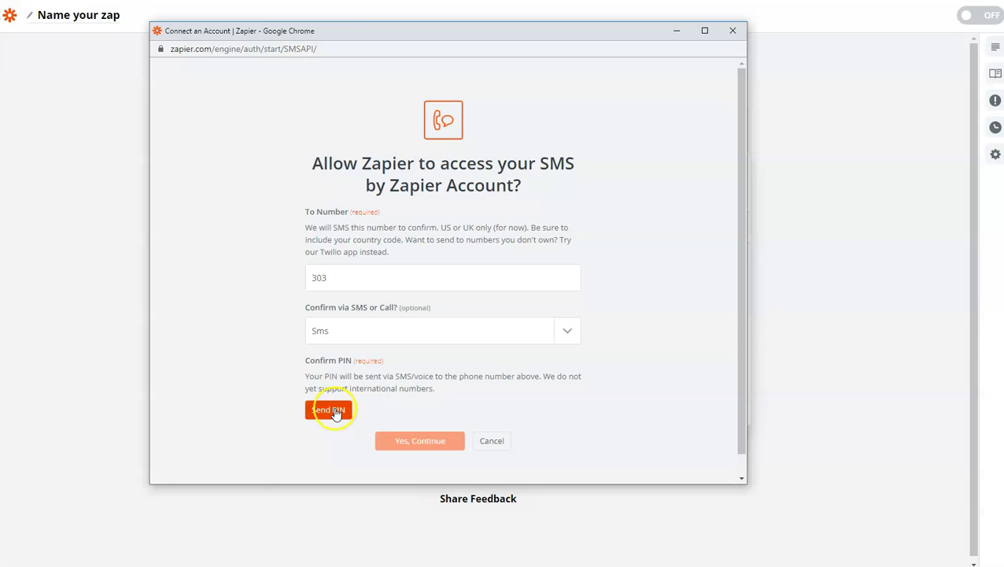
scroll(560, 417, down, 1)
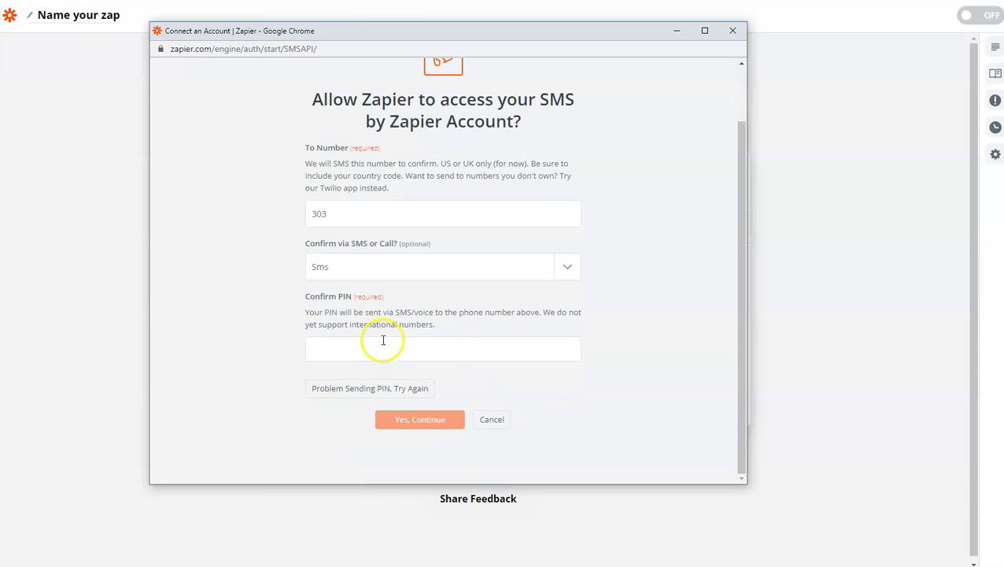
click(496, 419)
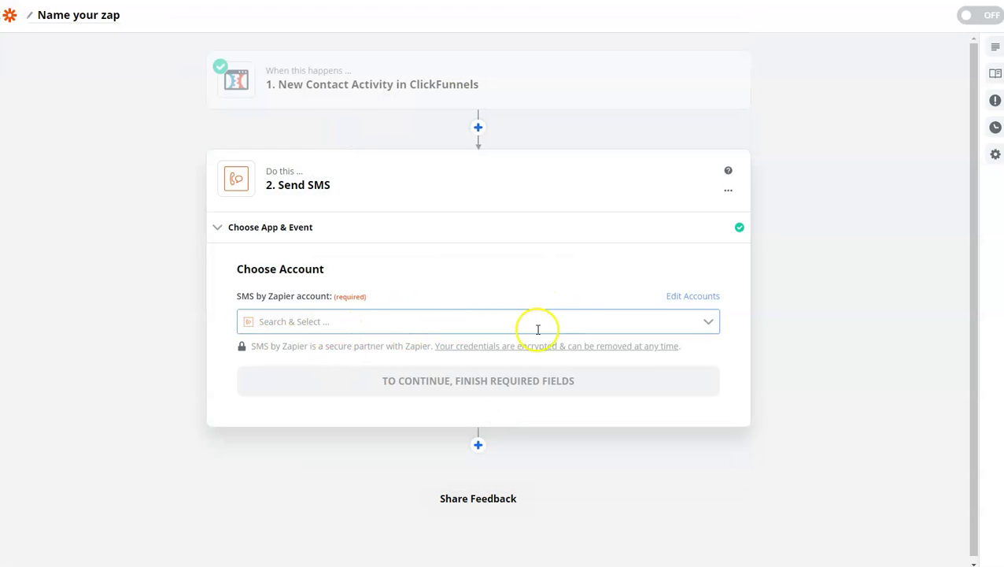
- Choose the existing account named SMS for the action and continue to the SMS customization
click(535, 329)
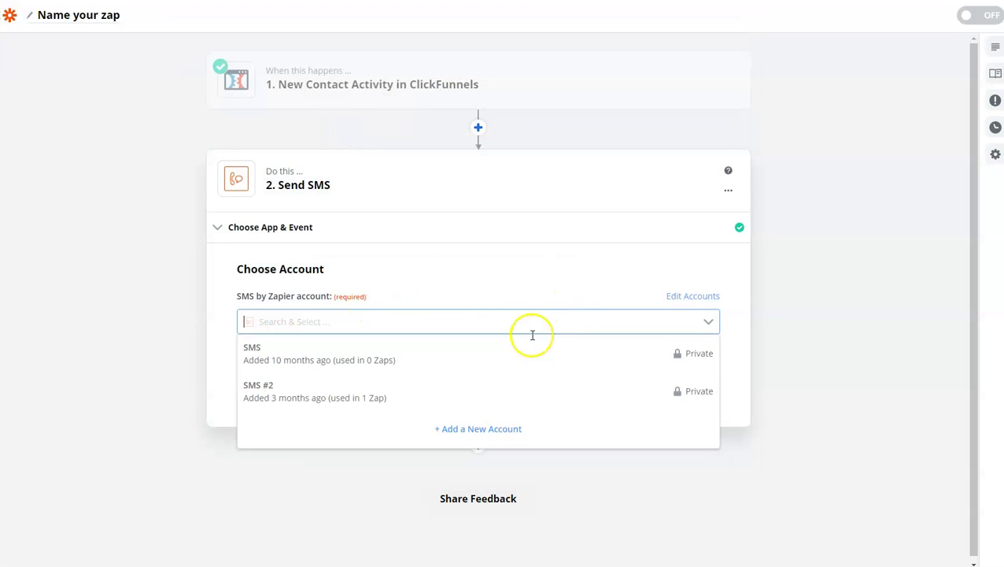
click(472, 360)
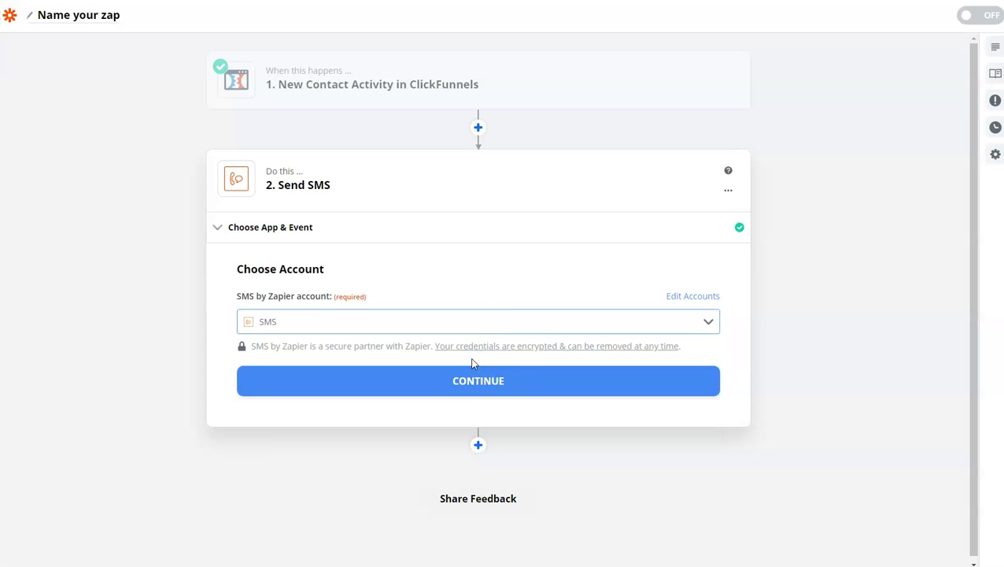
click(468, 392)
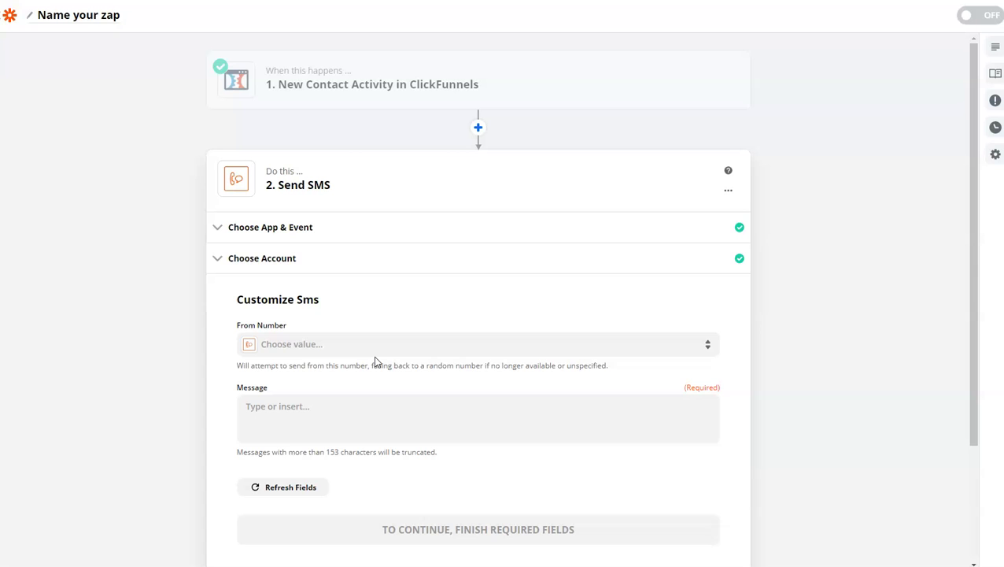
- Examine the From Number choices, including the listed numbers and the custom fields from the ClickFunnels trigger
scroll(378, 360, down, 1)
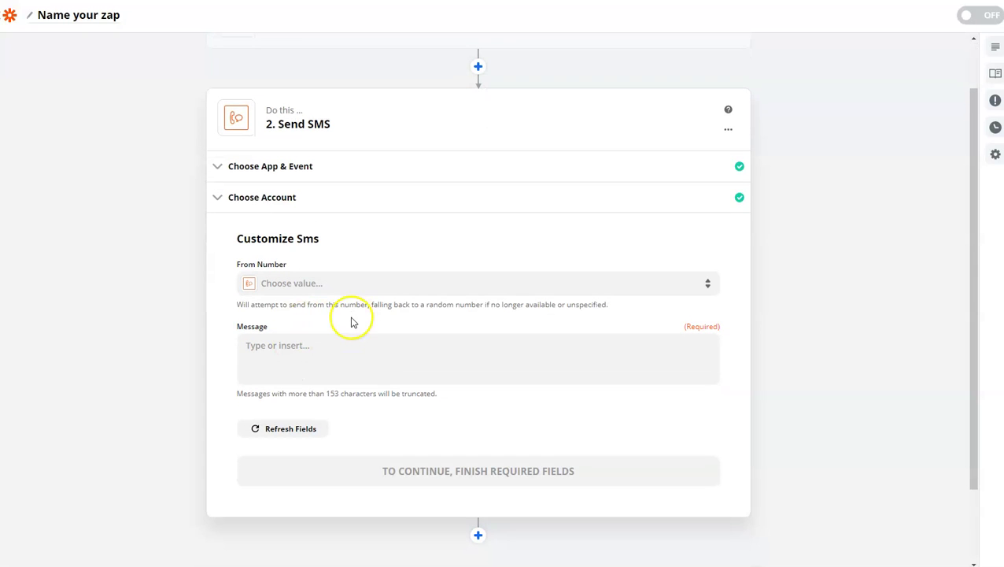
click(376, 285)
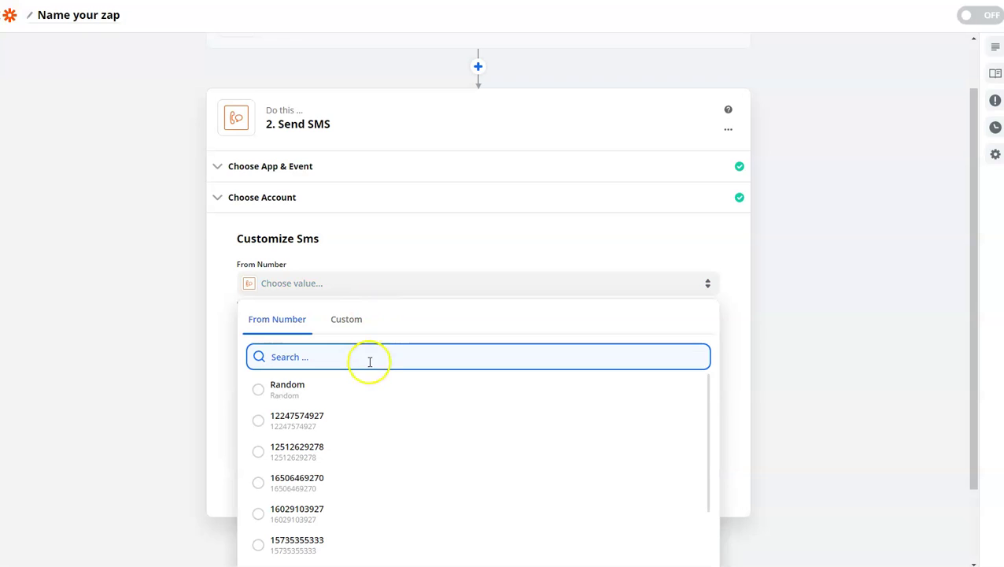
scroll(371, 415, down, 2)
scroll(370, 415, down, 5)
scroll(365, 421, up, 5)
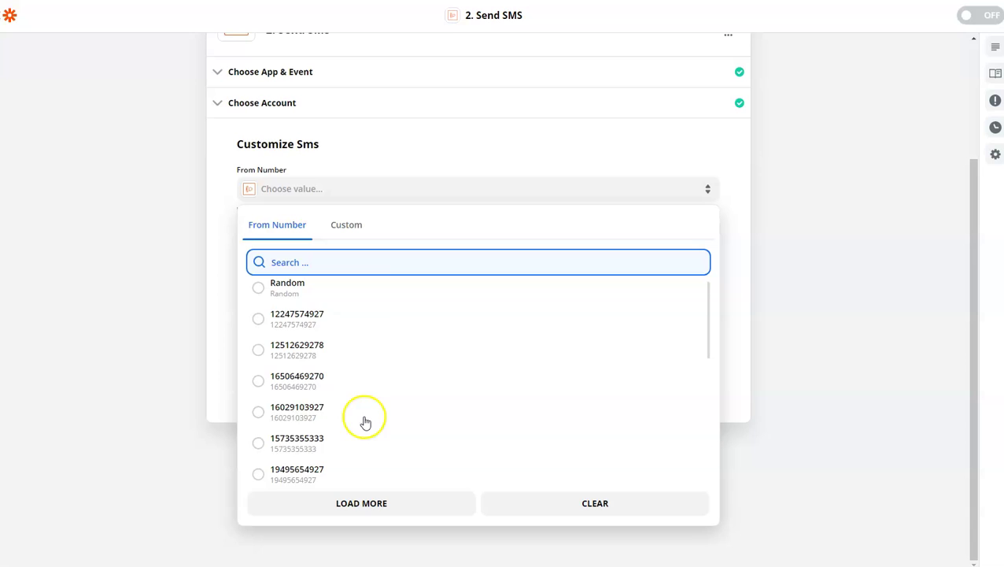
click(349, 234)
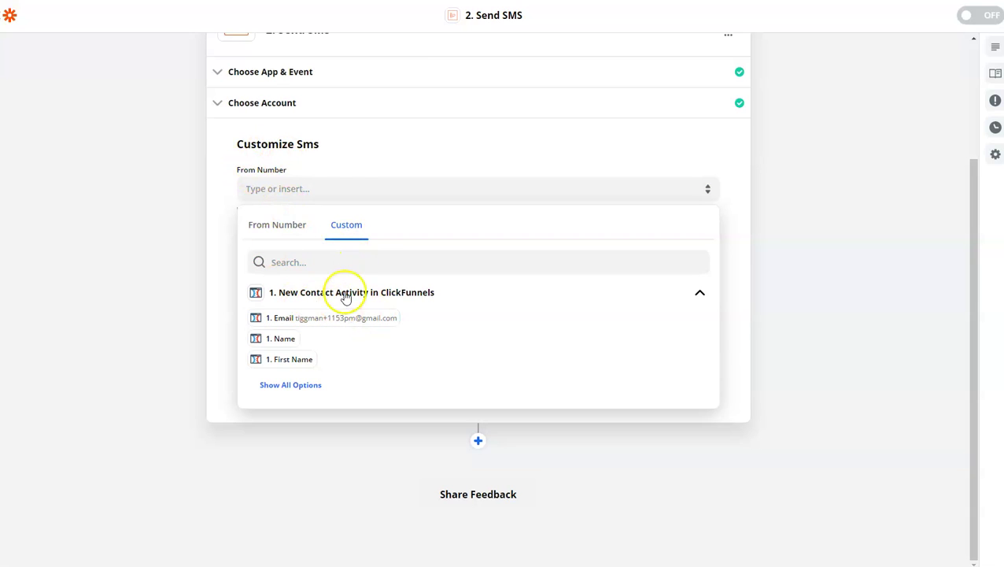
click(272, 233)
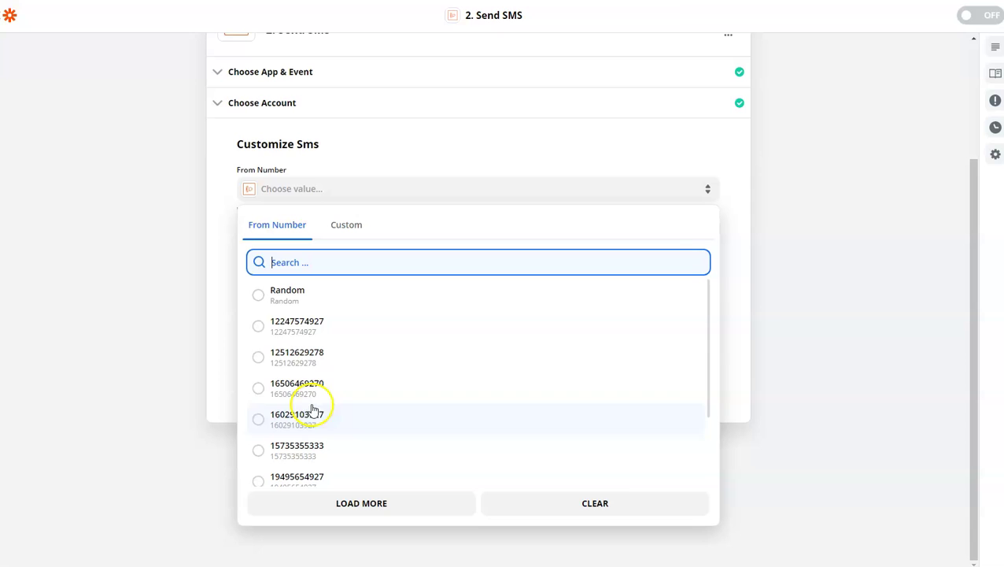
- Try filling From Number with the custom Email, Name and Phone fields from the ClickFunnels contact activity
click(356, 225)
click(286, 295)
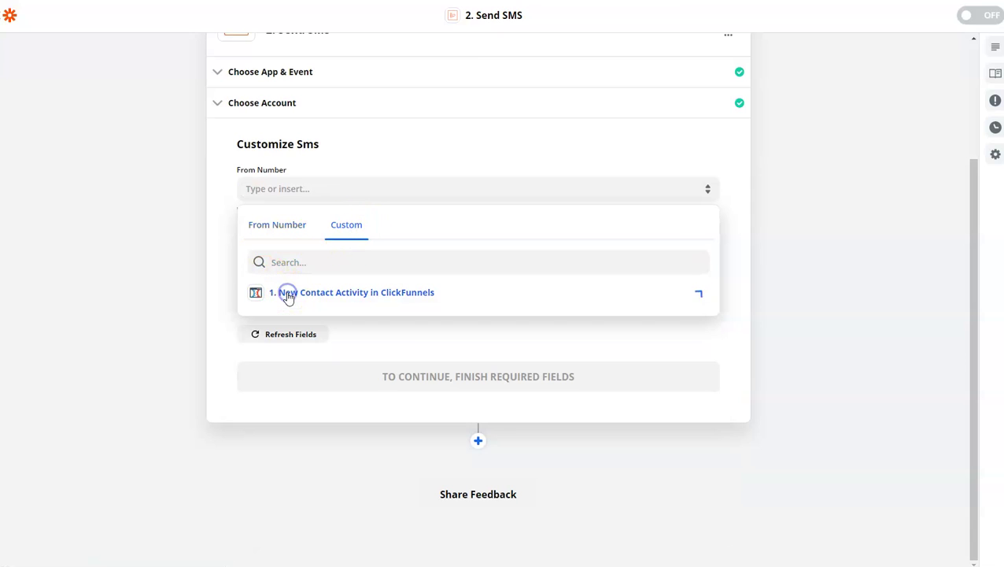
click(700, 293)
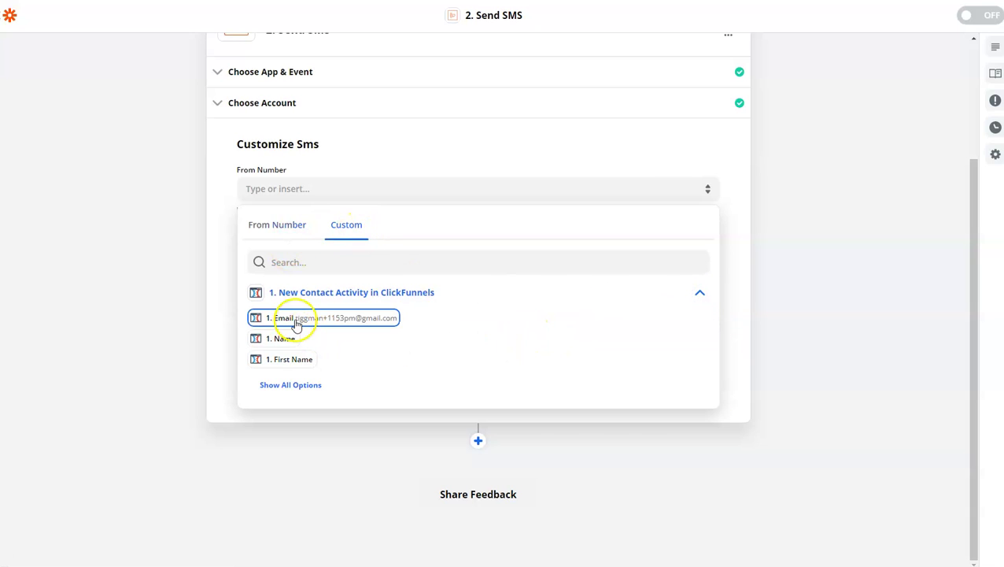
click(290, 385)
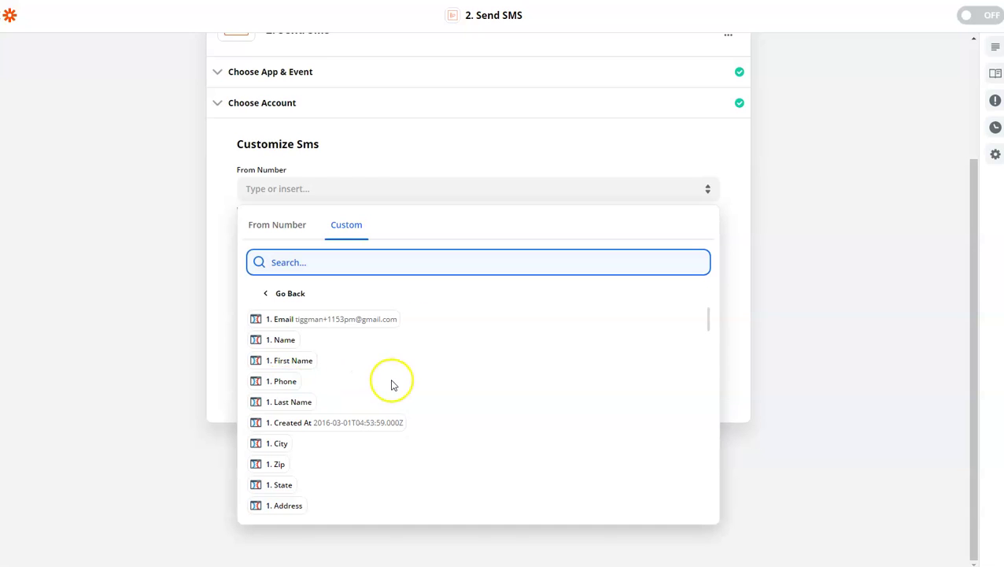
click(335, 323)
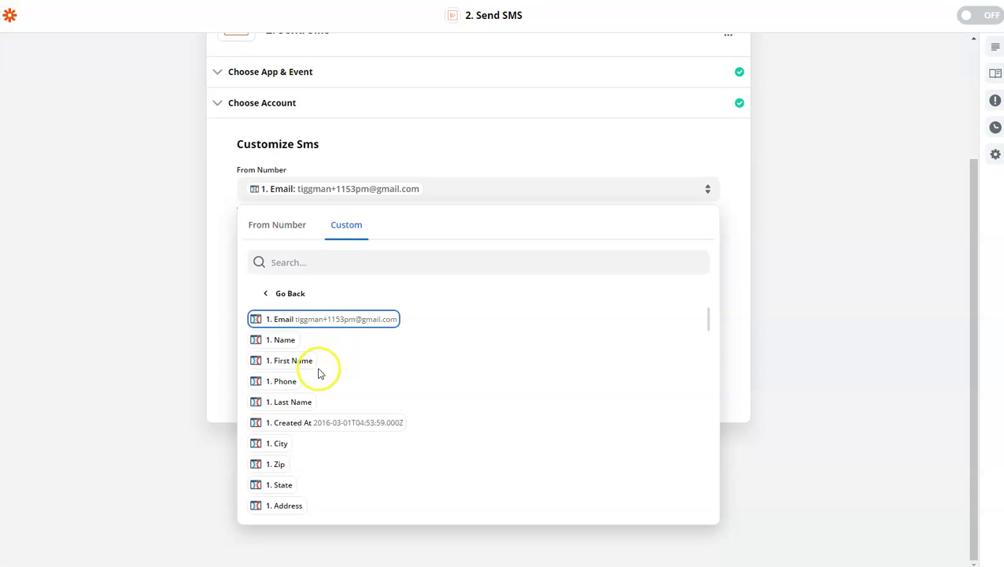
click(296, 340)
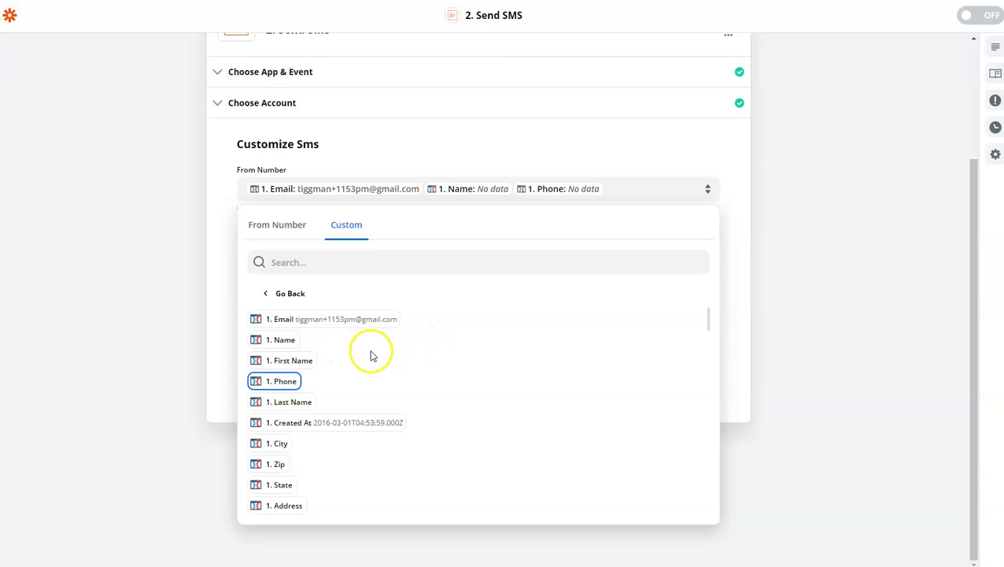
click(283, 321)
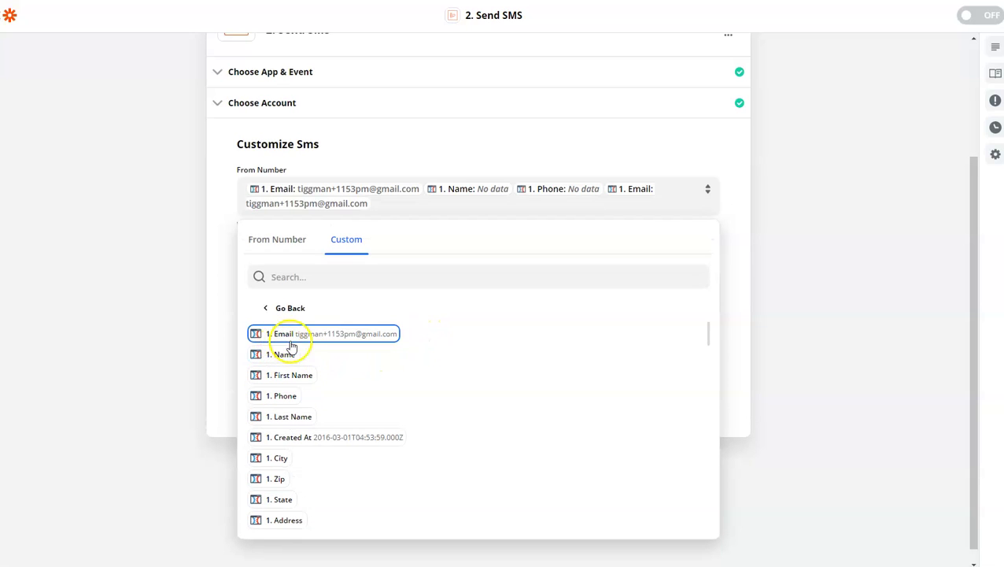
click(754, 230)
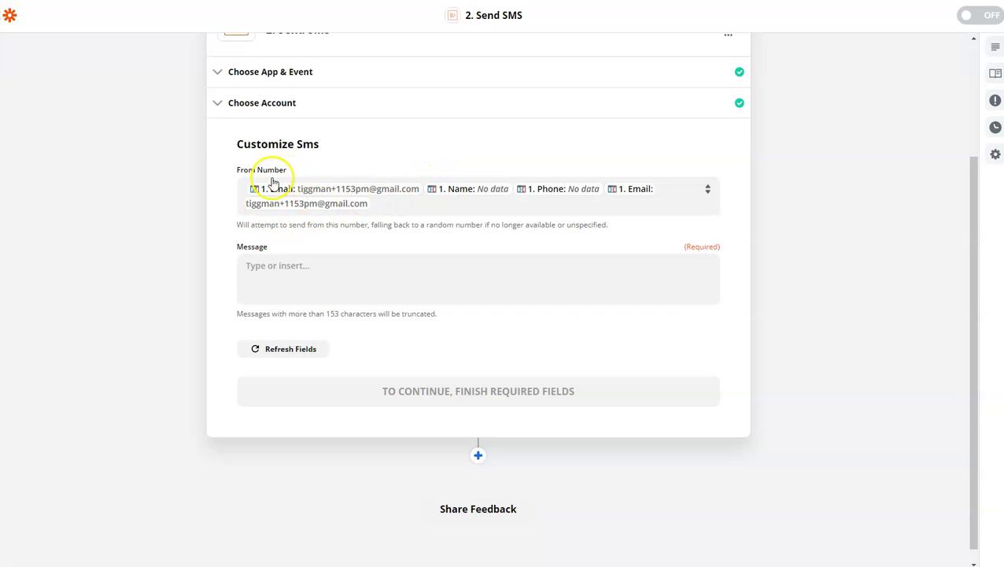
- Set From Number to the first listed phone number below the Random option
click(707, 195)
click(266, 240)
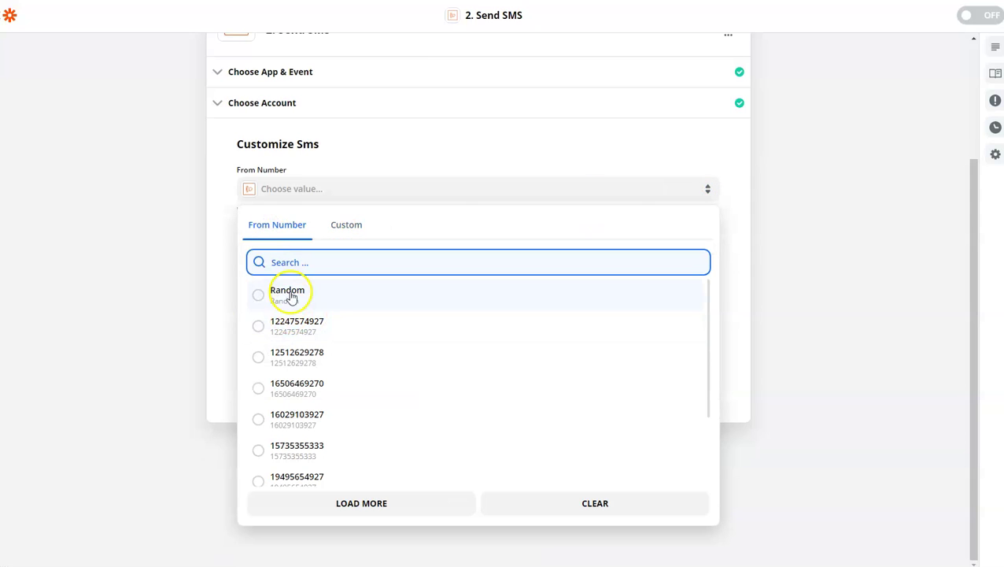
click(296, 324)
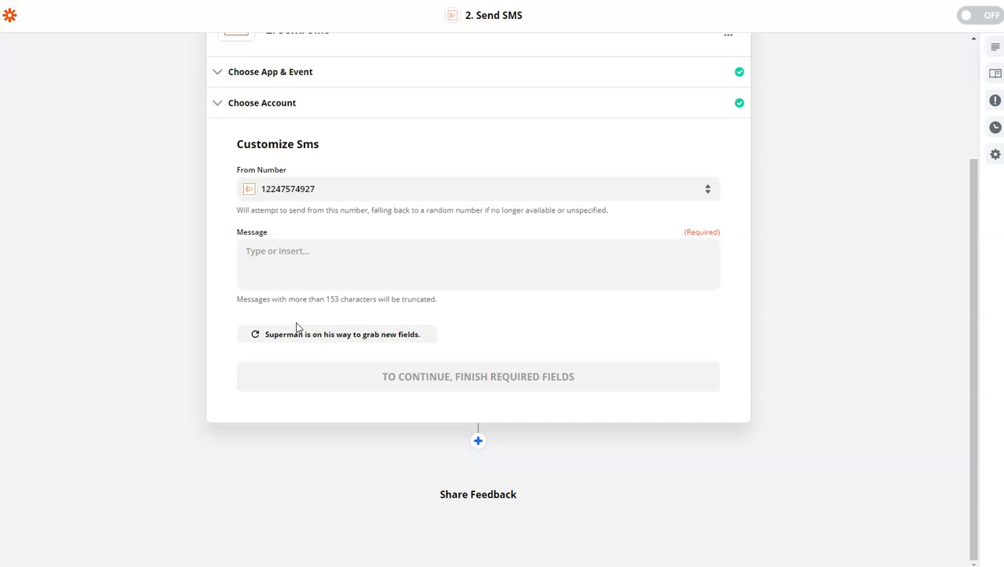
- Write the message "Hey here is the info for the new client, Please call them asap." followed by Name, Email and Phone lines
click(311, 255)
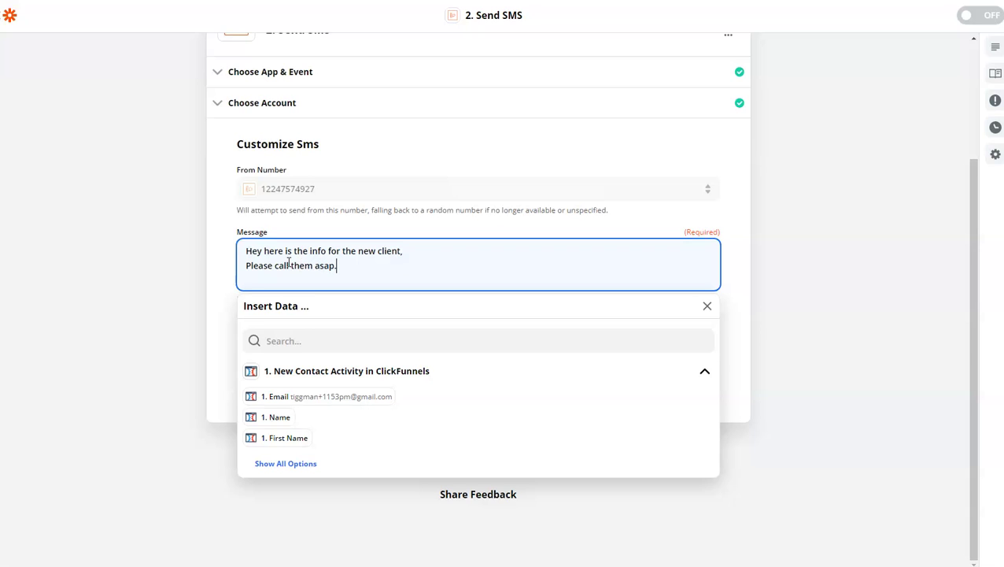
key(Return)
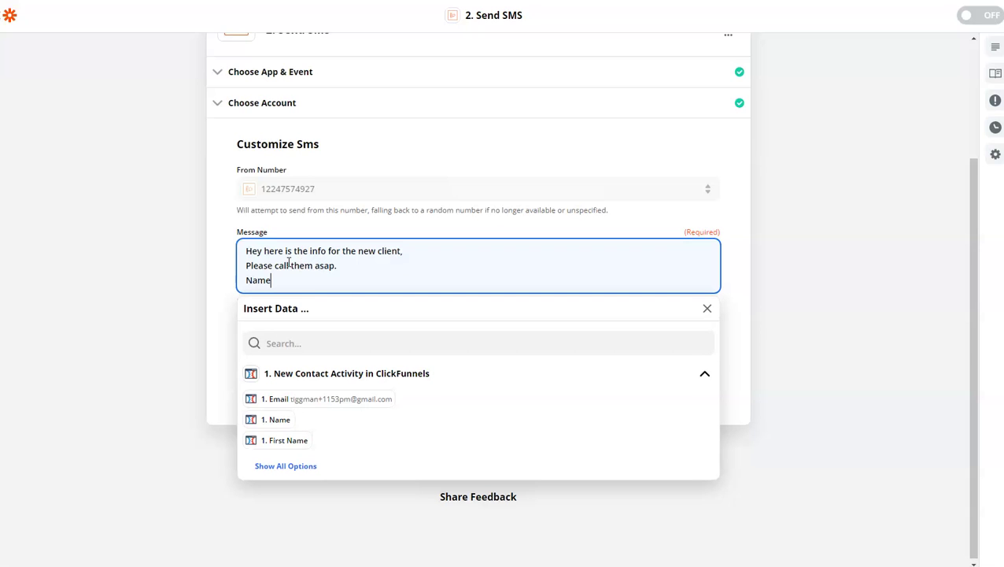
text(Name)
key(Return)
text(Emai)
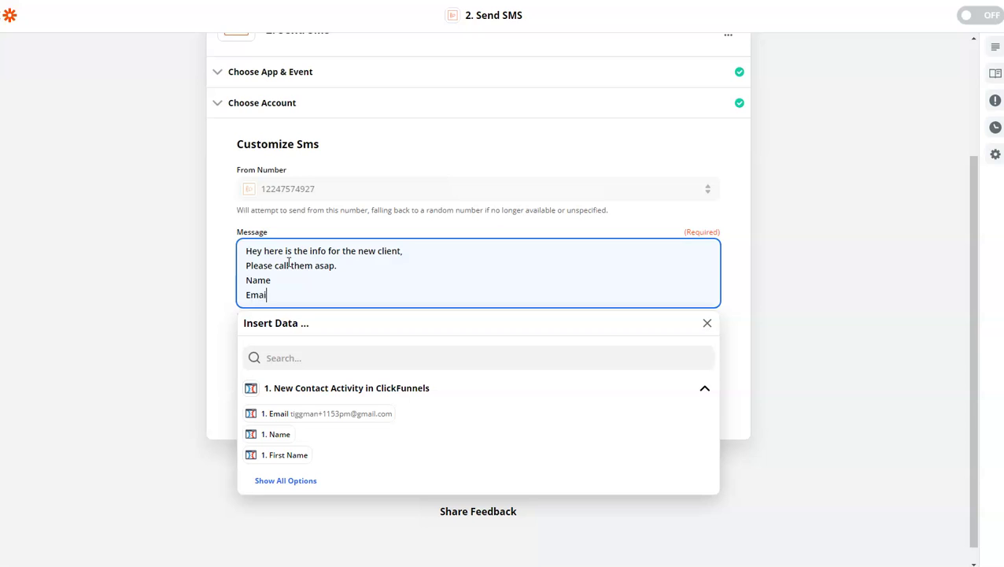
text(l)
key(Return)
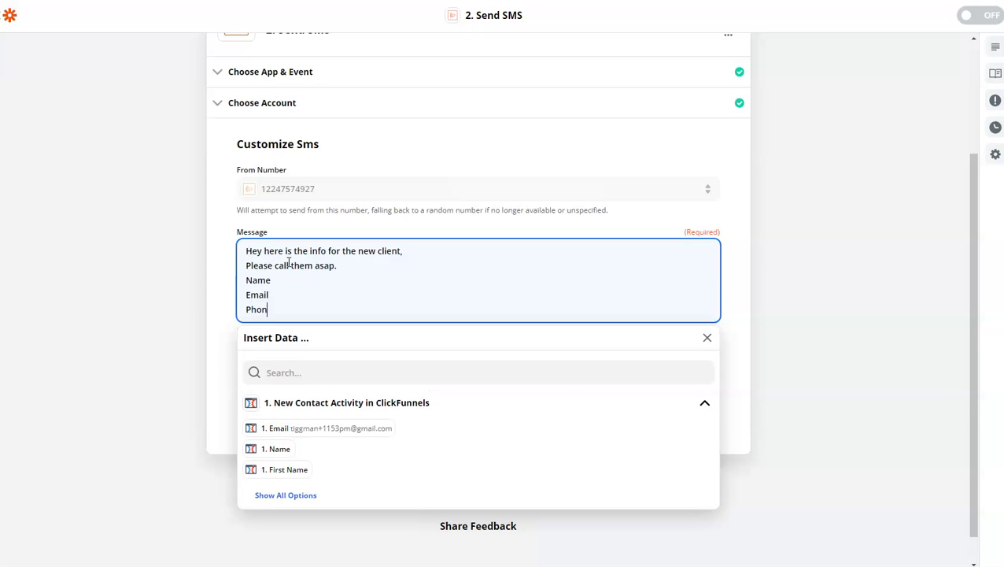
- Insert the ClickFunnels Name, Email and Phone fields after their matching labels in the message
click(292, 283)
click(280, 448)
click(272, 294)
click(300, 427)
click(287, 309)
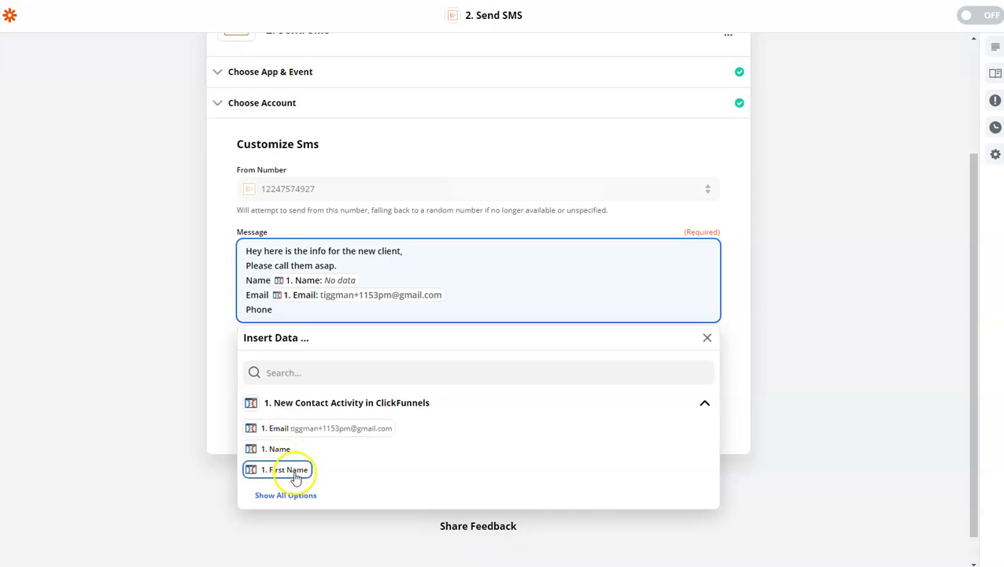
scroll(307, 453, up, 1)
click(306, 525)
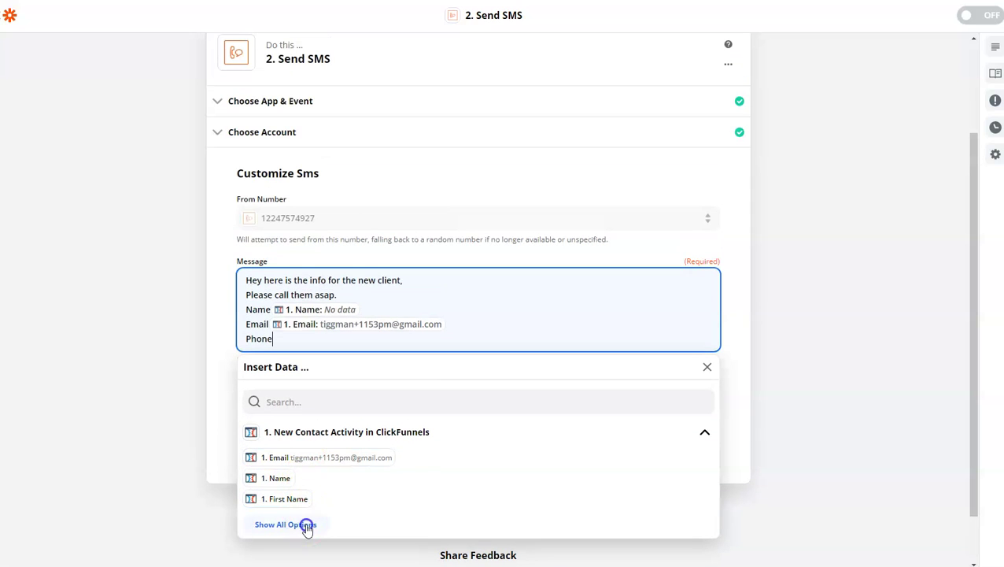
scroll(309, 511, down, 3)
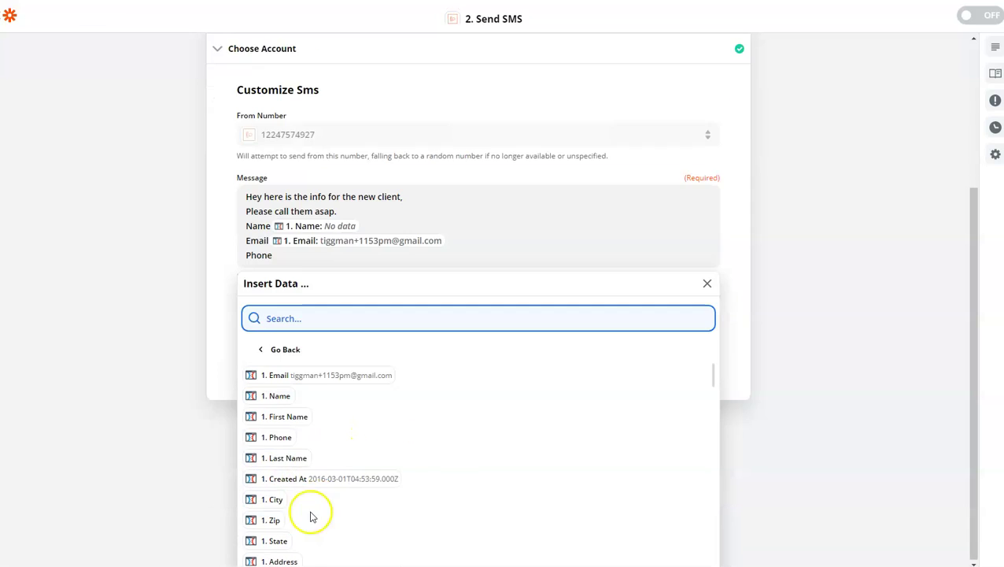
click(281, 434)
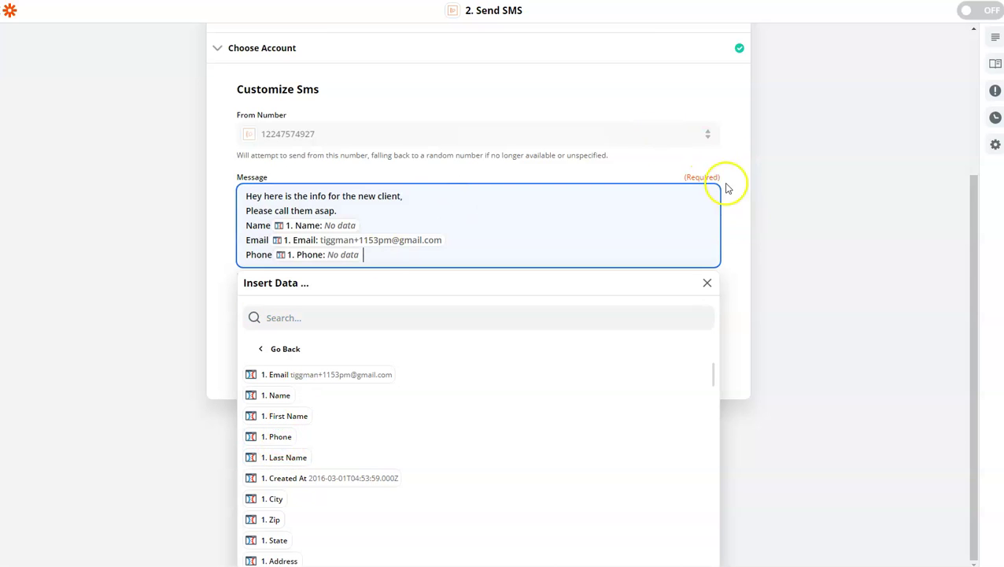
- Close the message's data insertion list and continue to the Send Data test of the SMS action
scroll(394, 425, down, 6)
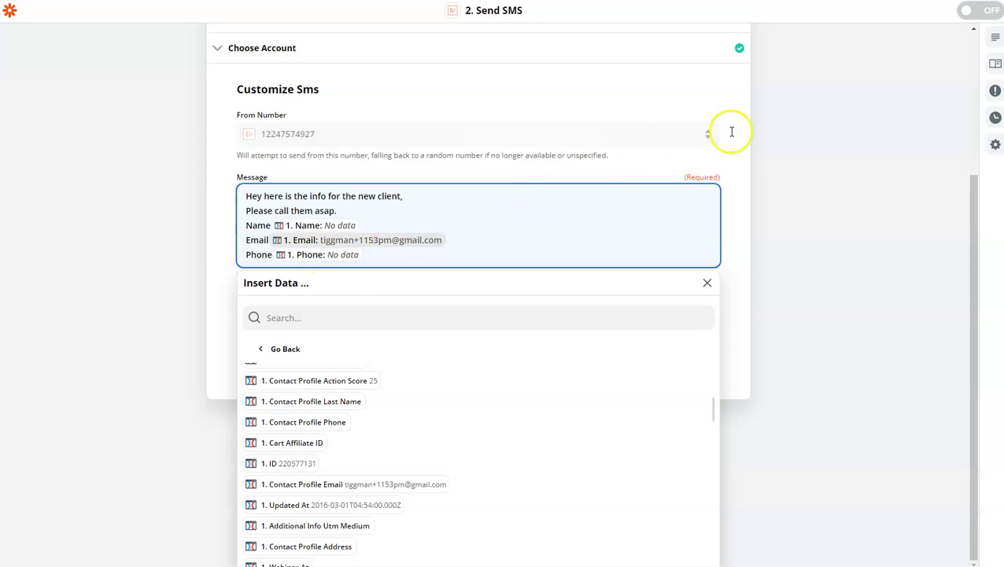
click(643, 164)
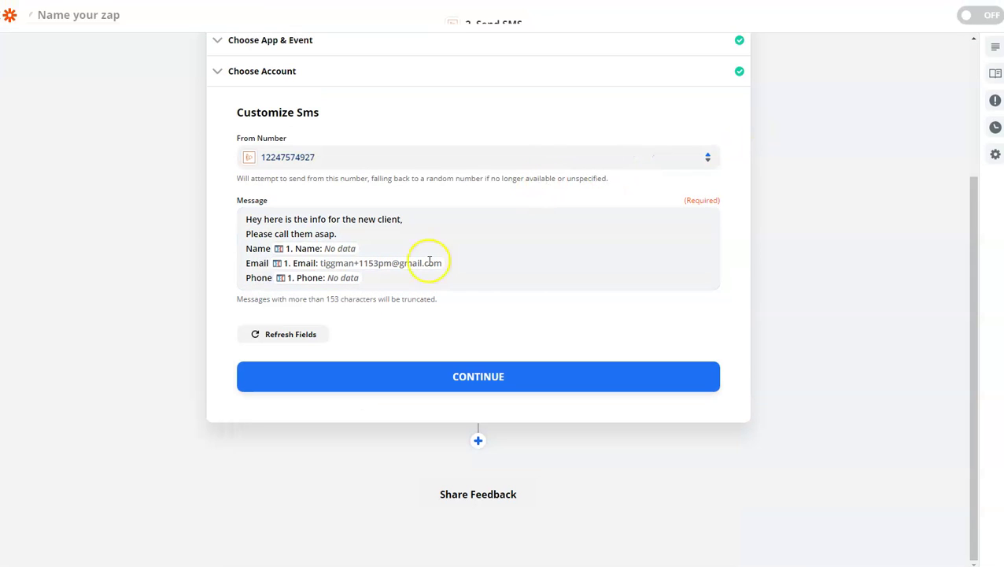
click(429, 377)
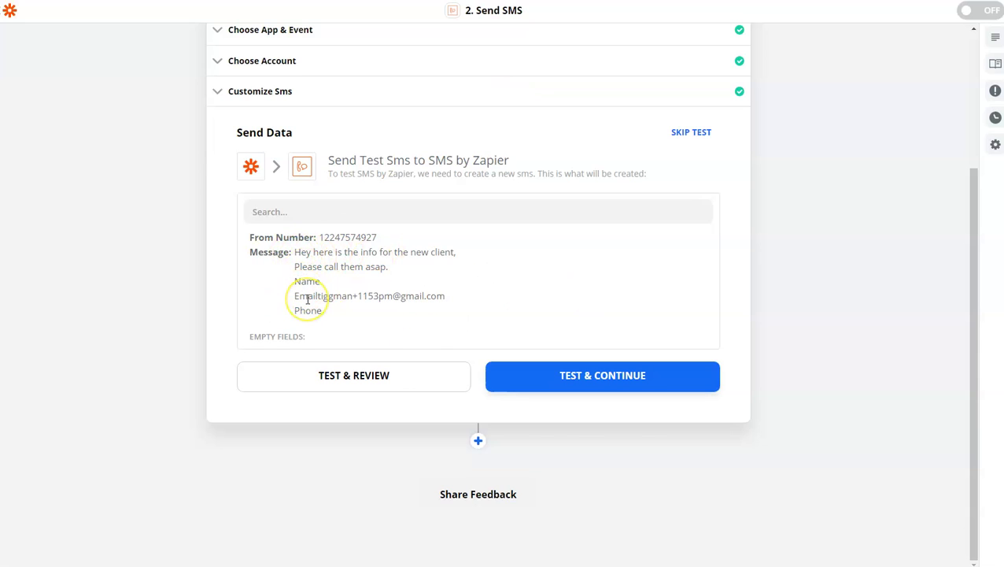
triple_click(318, 238)
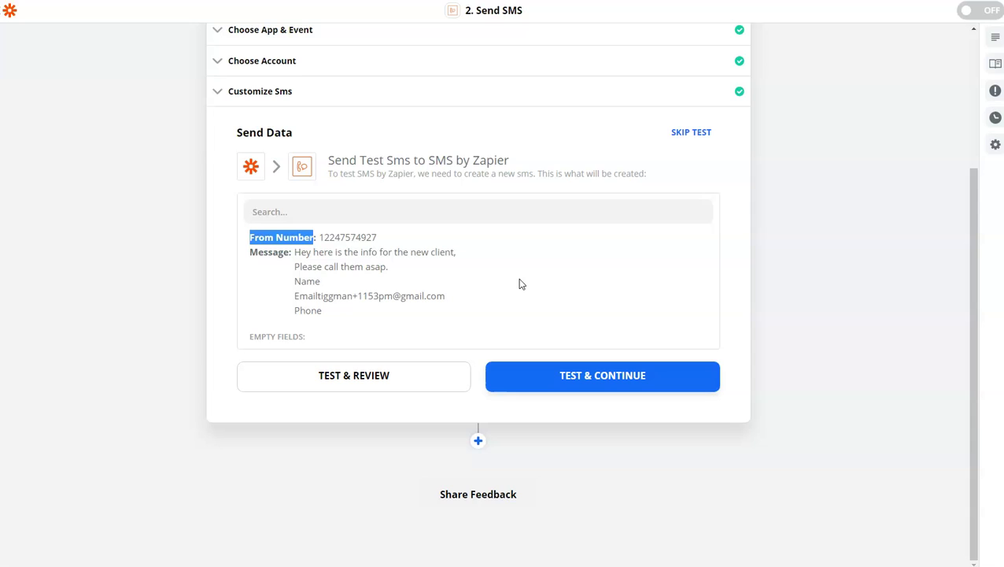
click(478, 167)
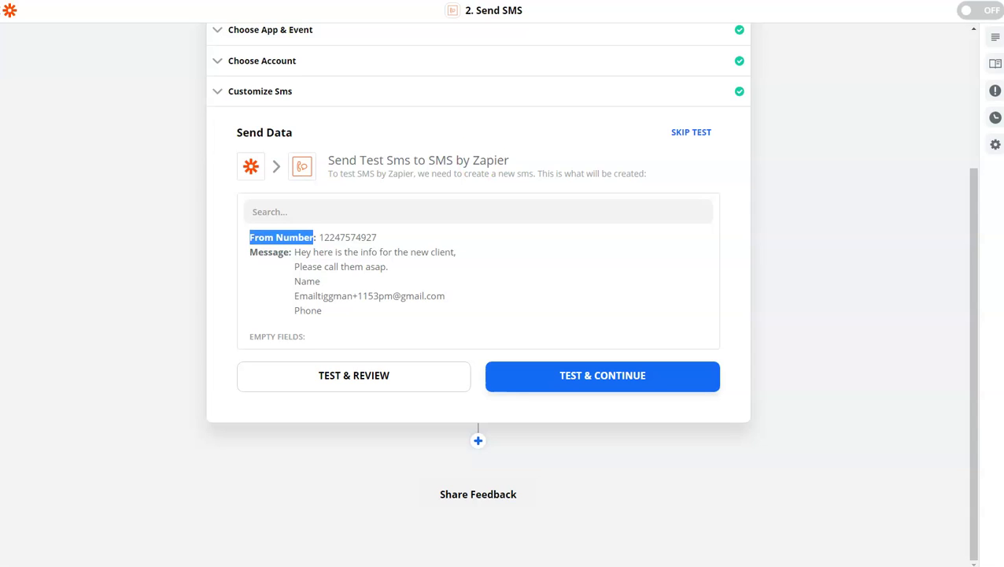